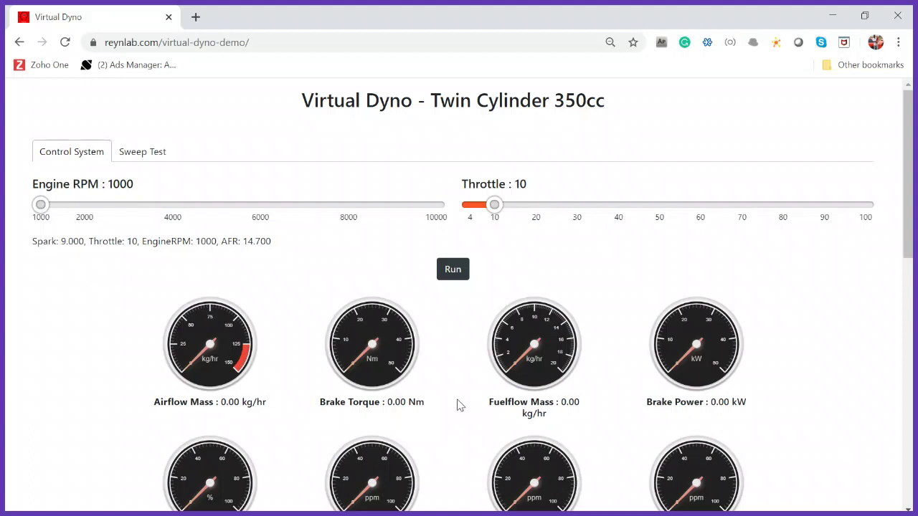
# Step: Examine the engine controls, the output gauges, the knock indicator and the full Spark Table from 4 to 100 throttle
pyautogui.scroll(-1, 457, 405)
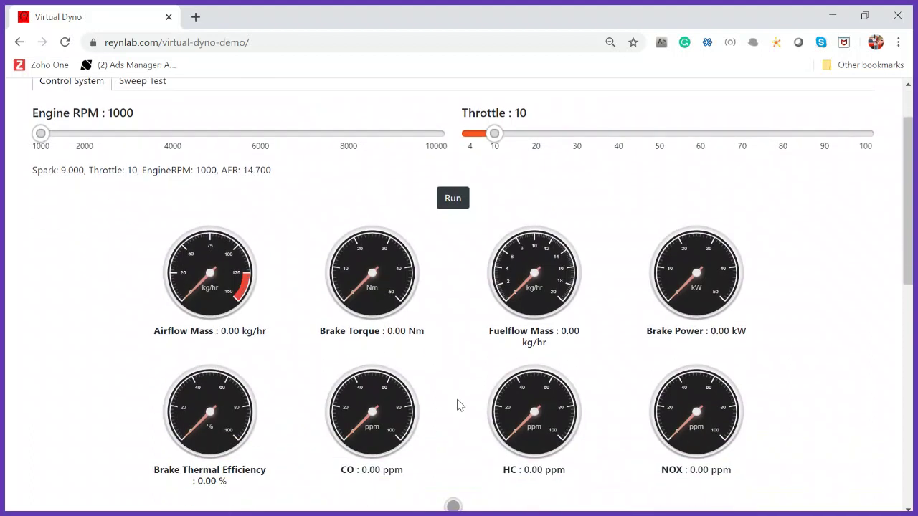
pyautogui.scroll(1, 460, 405)
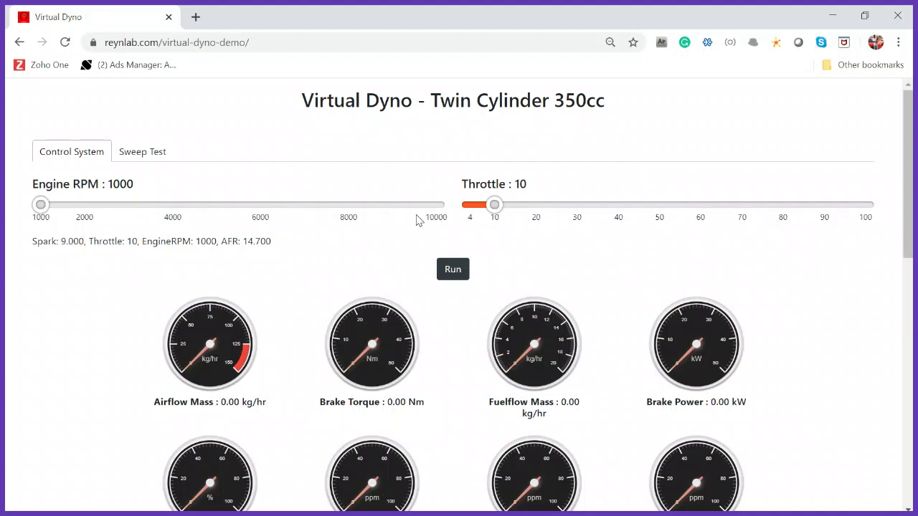
pyautogui.scroll(-2, 416, 223)
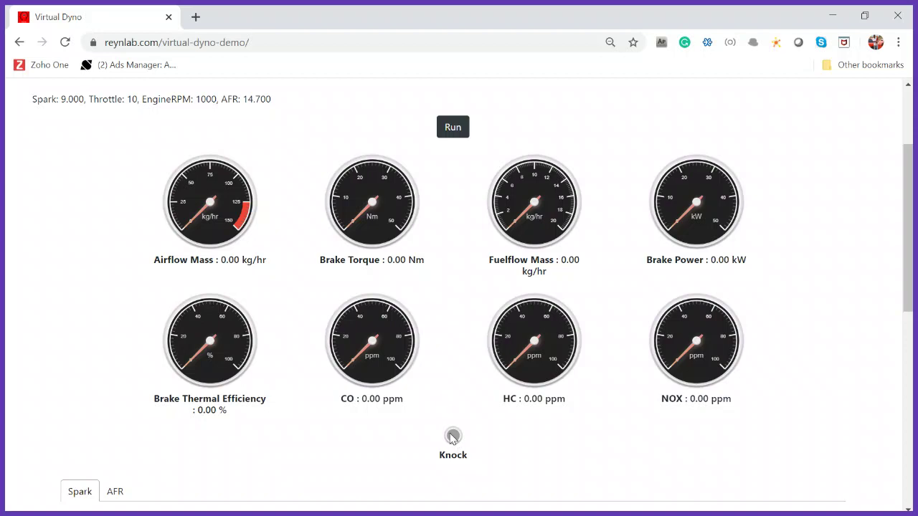
pyautogui.scroll(-4, 343, 399)
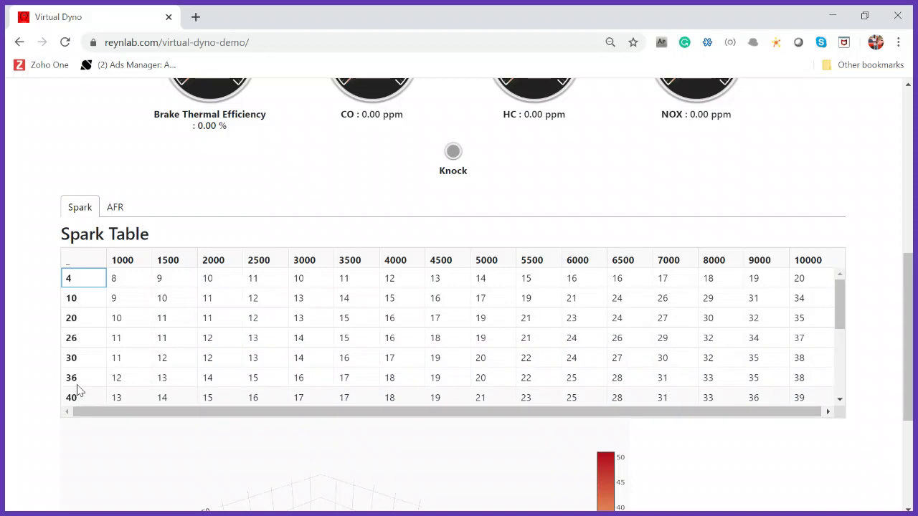
pyautogui.scroll(-3, 78, 375)
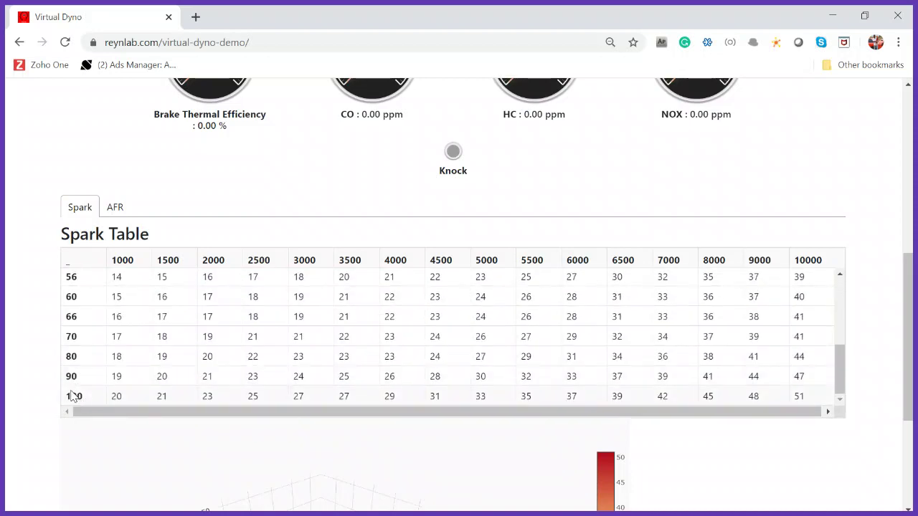
pyautogui.scroll(3, 72, 388)
pyautogui.scroll(1, 71, 388)
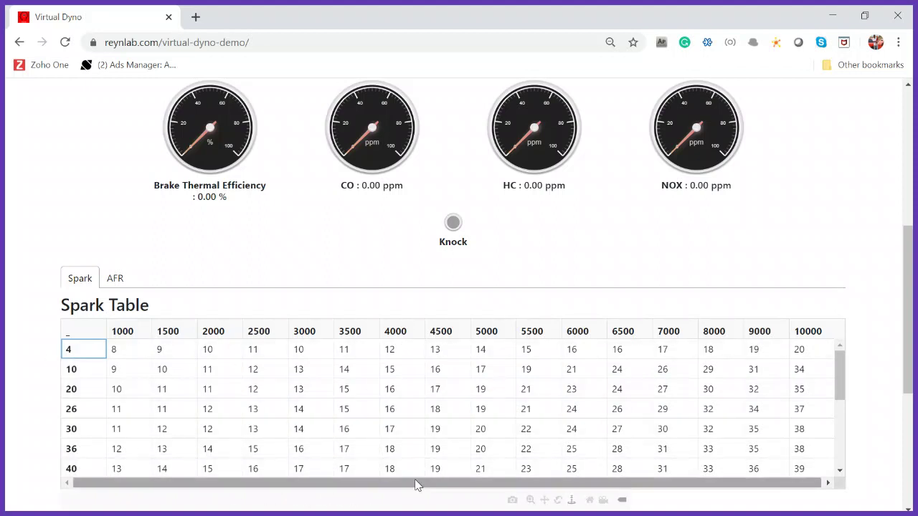
pyautogui.click(440, 469)
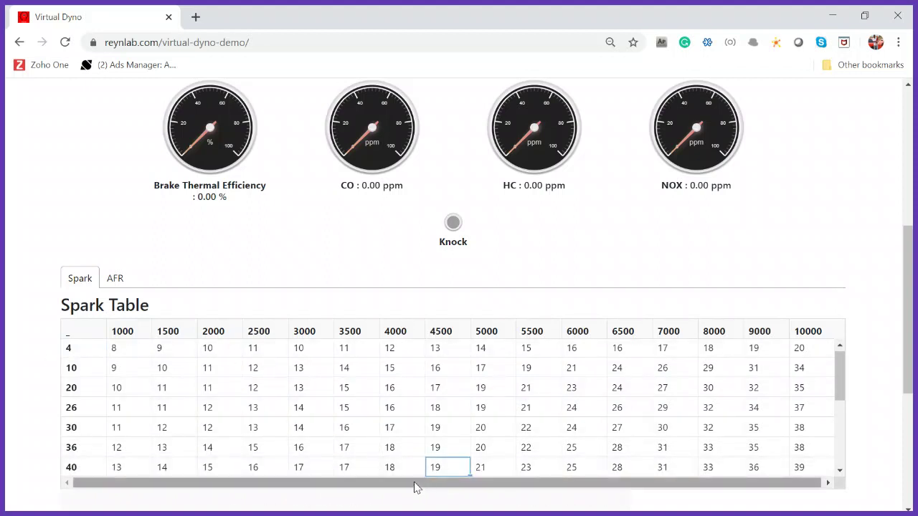
# Step: Show the AFR Table and examine its values and 3D surface plot from several angles and zoom levels
pyautogui.click(114, 279)
pyautogui.scroll(-1, 305, 281)
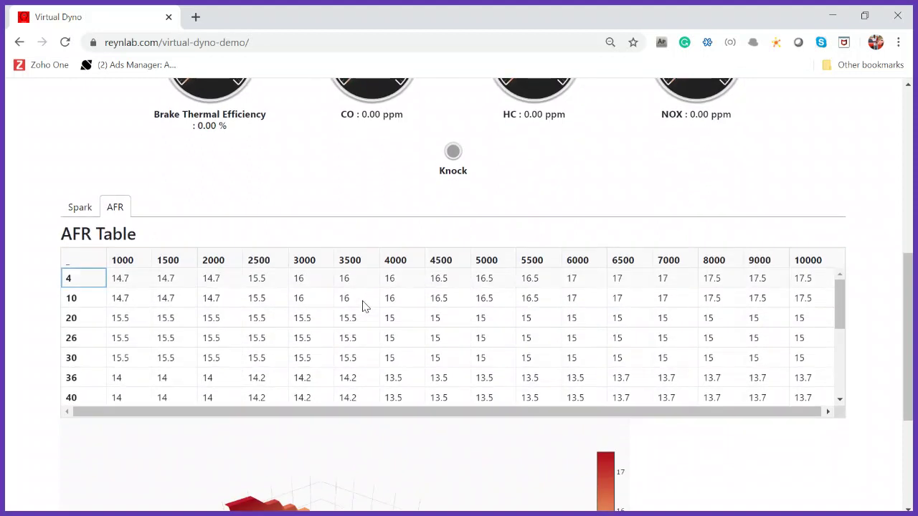
pyautogui.click(446, 398)
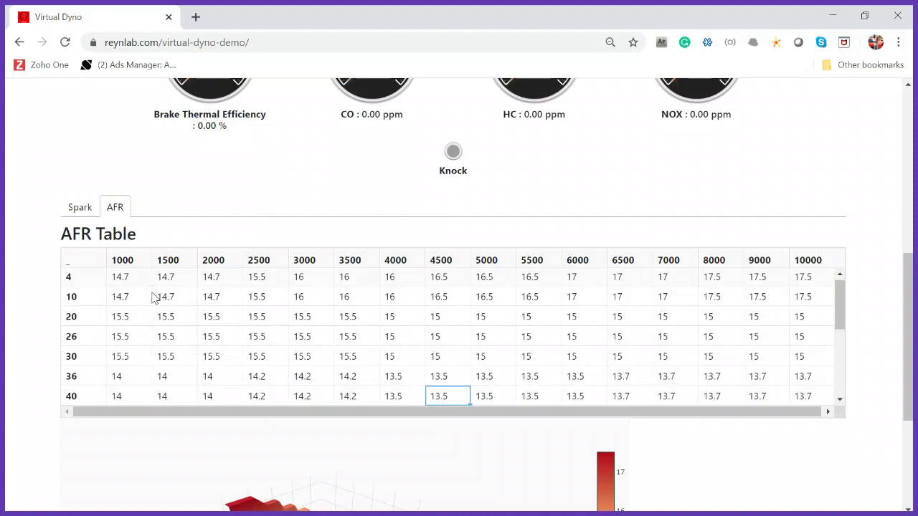
pyautogui.scroll(-3, 49, 316)
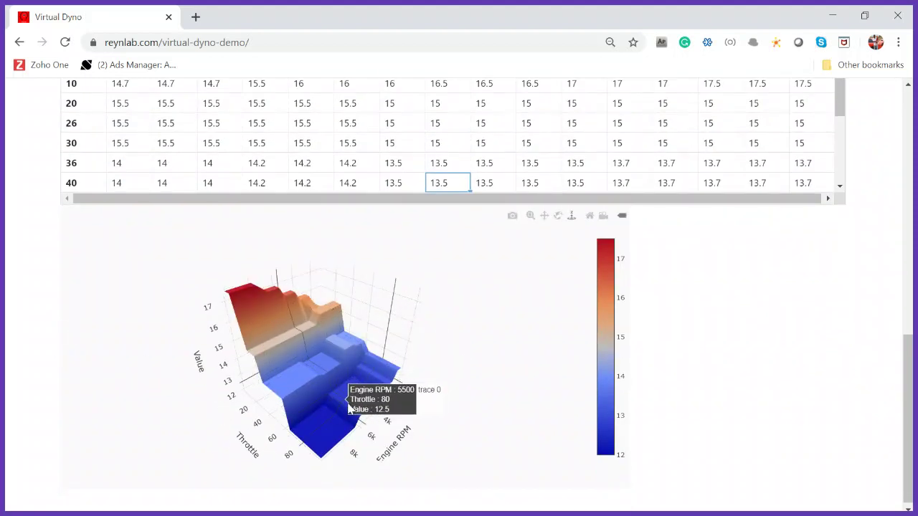
pyautogui.moveTo(323, 416); pyautogui.dragTo(389, 369)
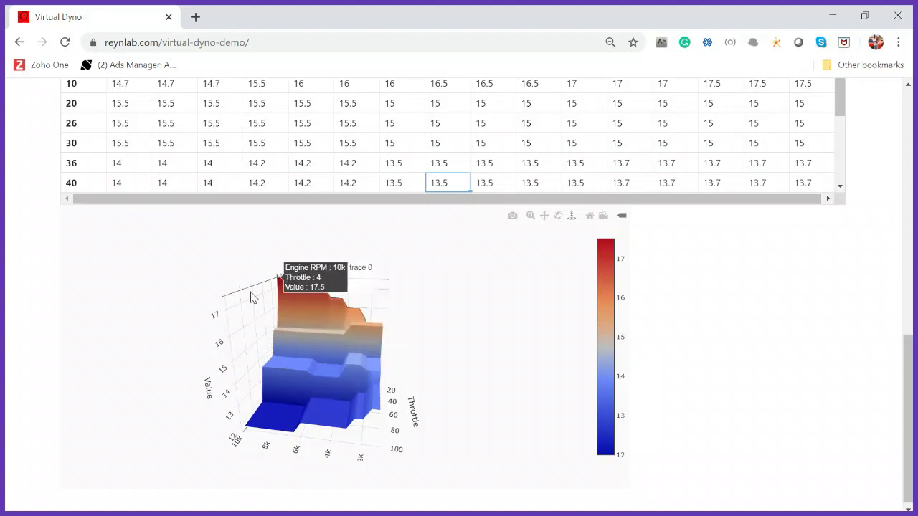
pyautogui.scroll(10, 72, 260)
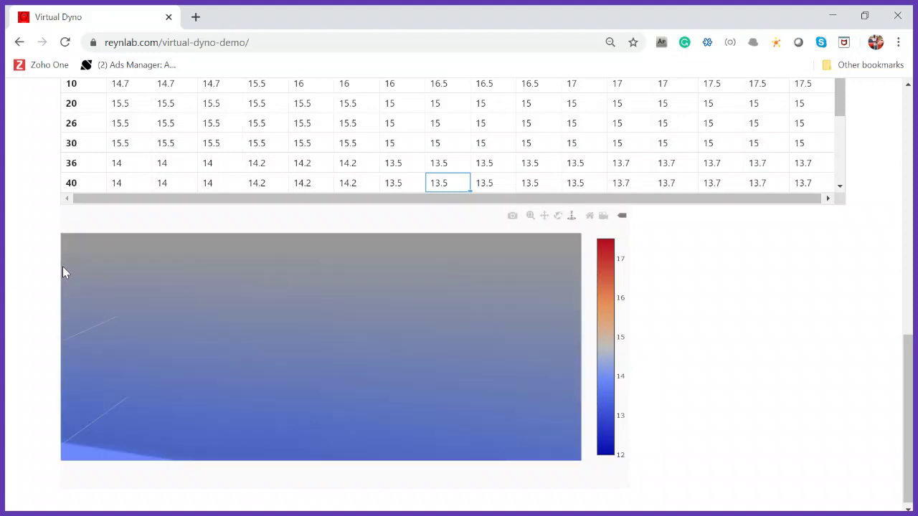
pyautogui.scroll(-10, 265, 310)
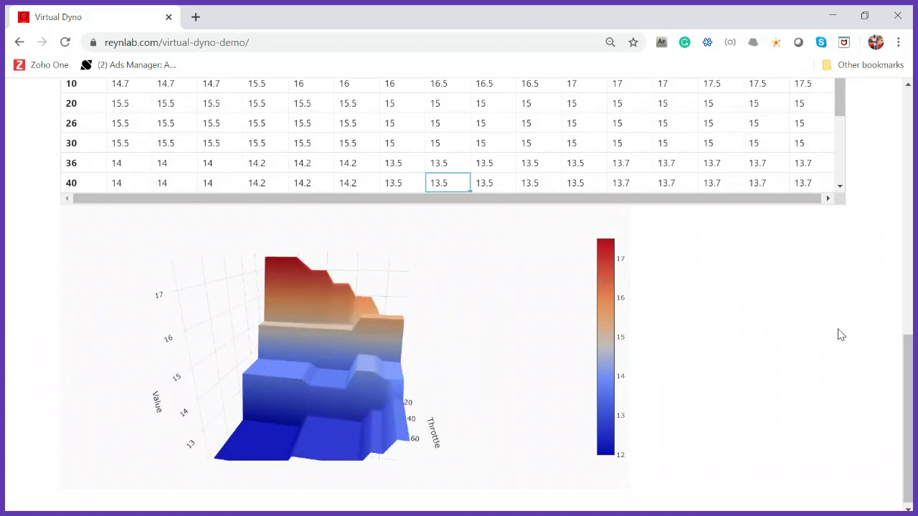
pyautogui.scroll(2, 841, 335)
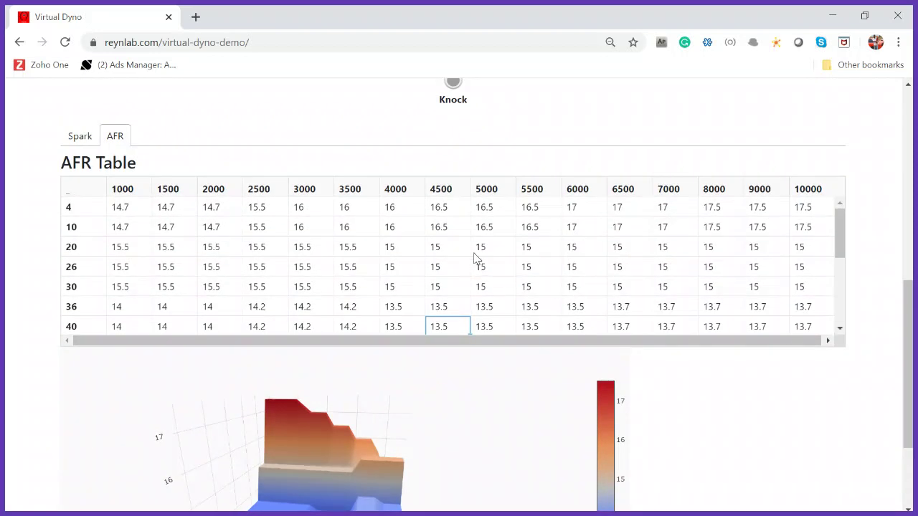
pyautogui.scroll(1, 450, 137)
pyautogui.scroll(6, 430, 165)
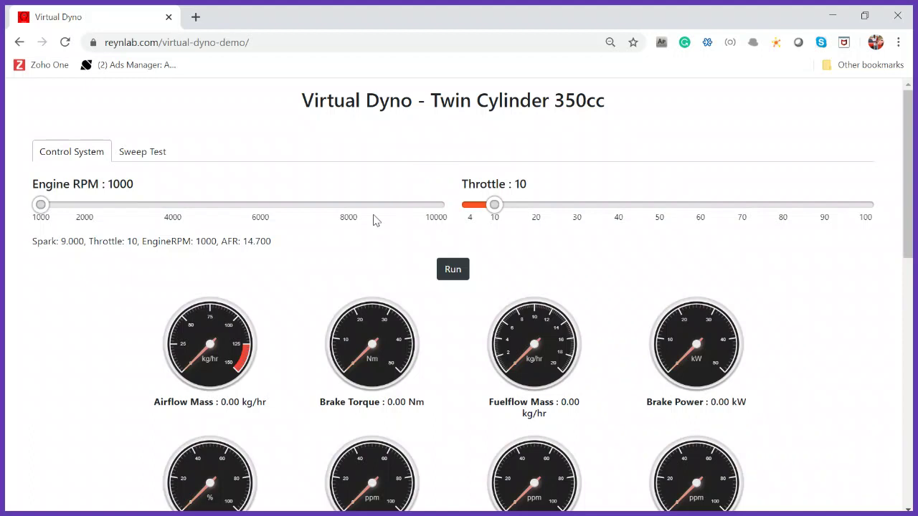
# Step: Set the engine RPM to 5000 and review the output gauges and knock indicator
pyautogui.scroll(-1, 358, 217)
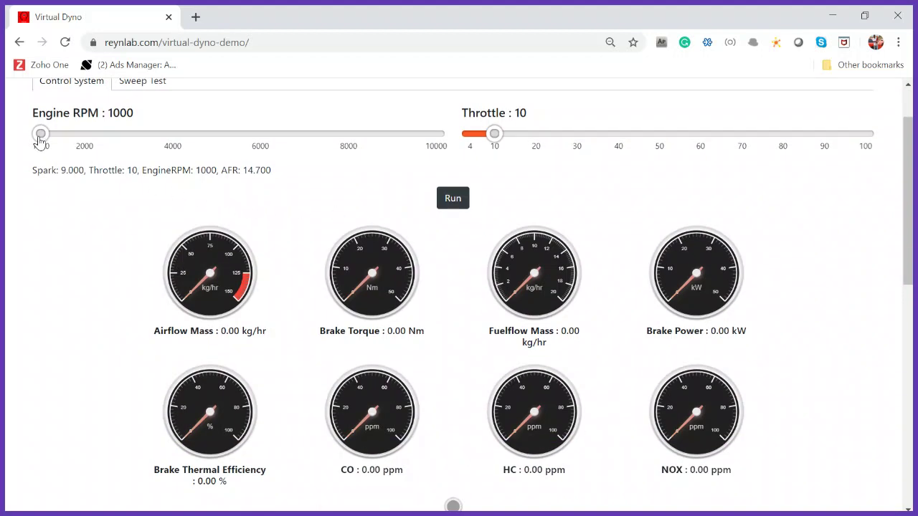
pyautogui.moveTo(40, 141); pyautogui.dragTo(216, 137)
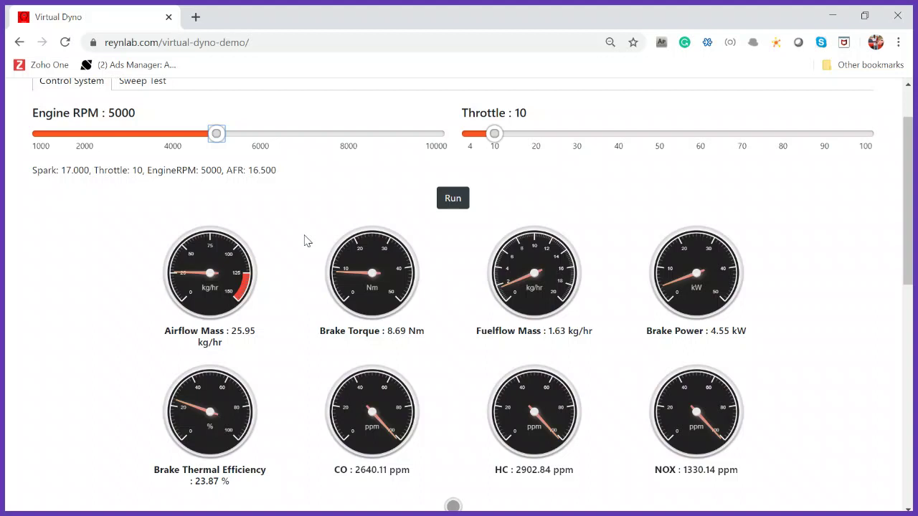
pyautogui.scroll(-2, 305, 240)
pyautogui.scroll(2, 305, 239)
pyautogui.scroll(-1, 495, 412)
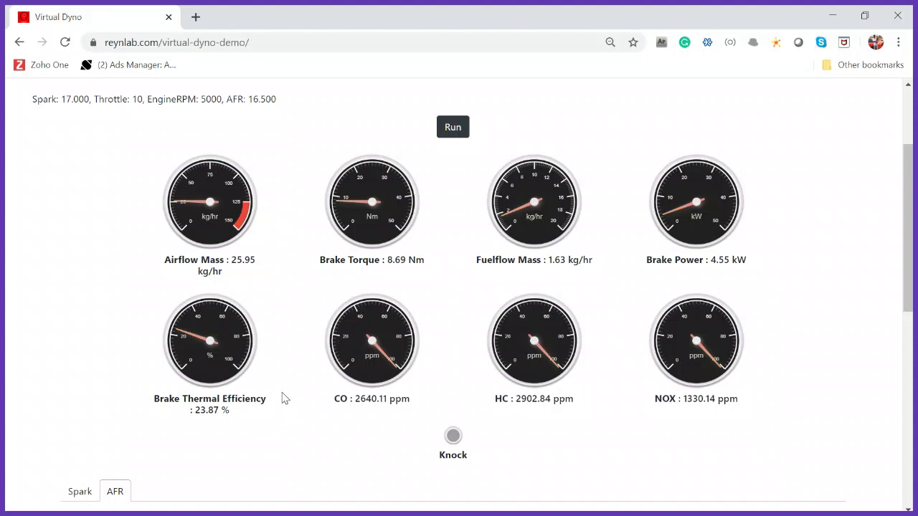
# Step: Raise the throttle in stages to 20, 30 and 40, and on up to 100
pyautogui.scroll(1, 282, 399)
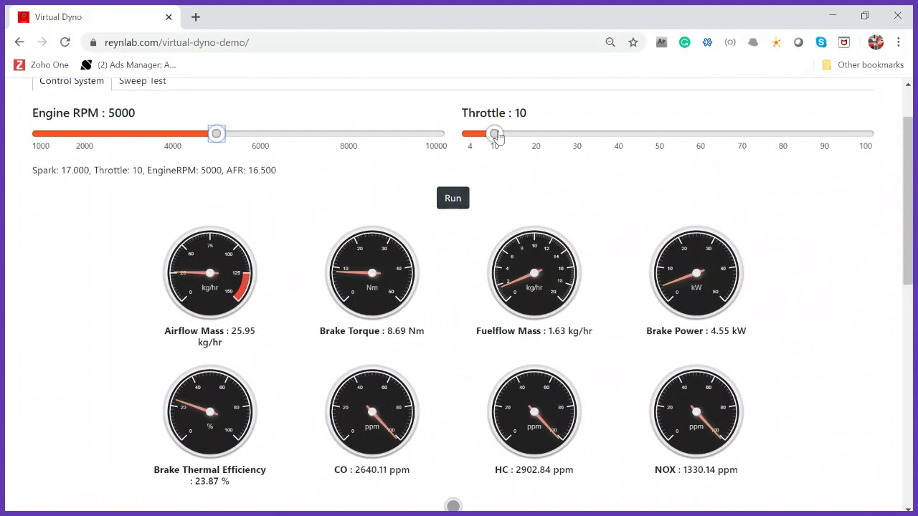
pyautogui.moveTo(498, 136); pyautogui.dragTo(537, 136)
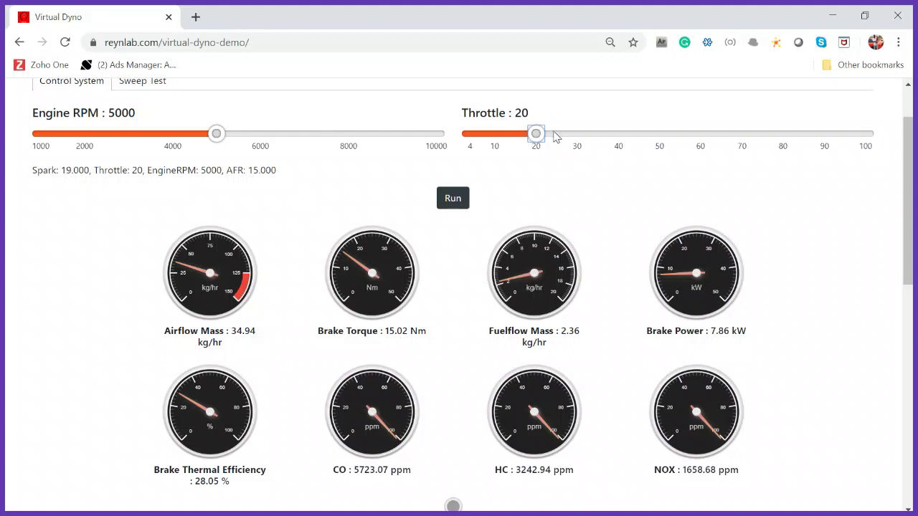
pyautogui.click(543, 143)
pyautogui.moveTo(543, 143); pyautogui.dragTo(575, 143)
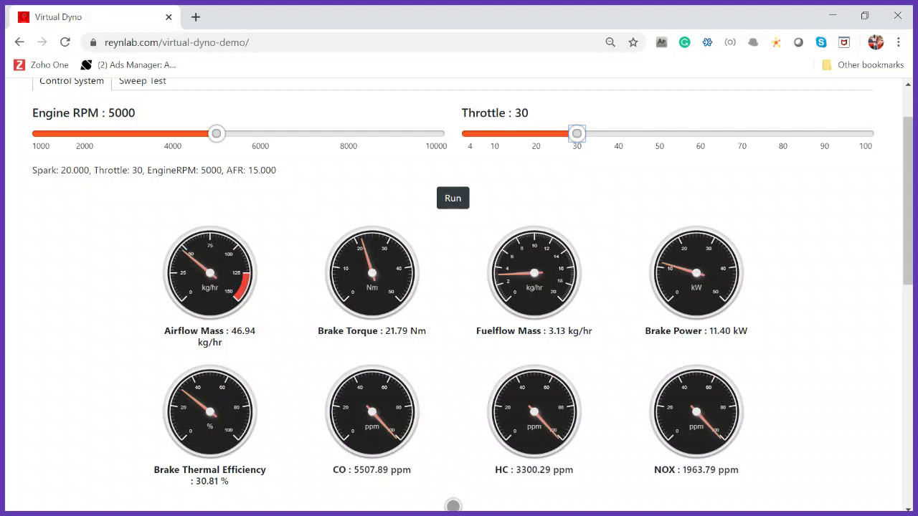
pyautogui.moveTo(582, 138); pyautogui.dragTo(620, 142)
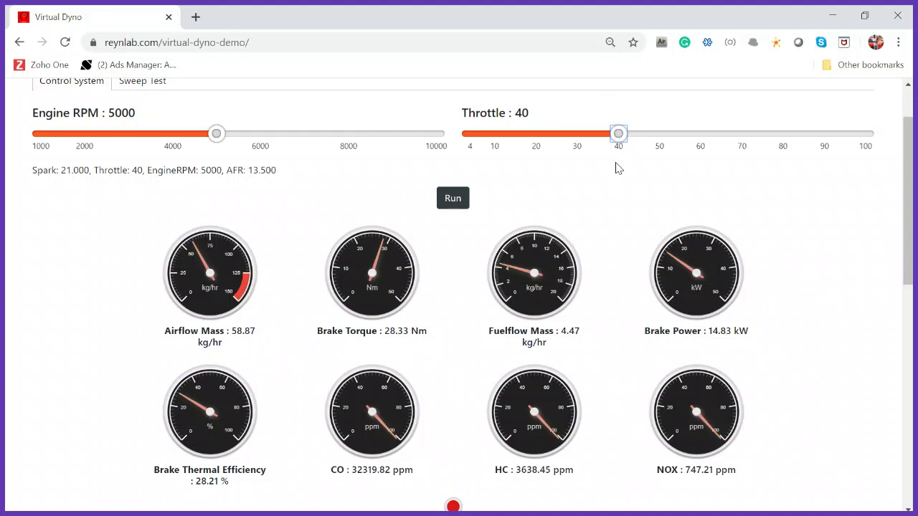
pyautogui.moveTo(618, 135); pyautogui.dragTo(688, 136)
pyautogui.moveTo(765, 140); pyautogui.dragTo(871, 147)
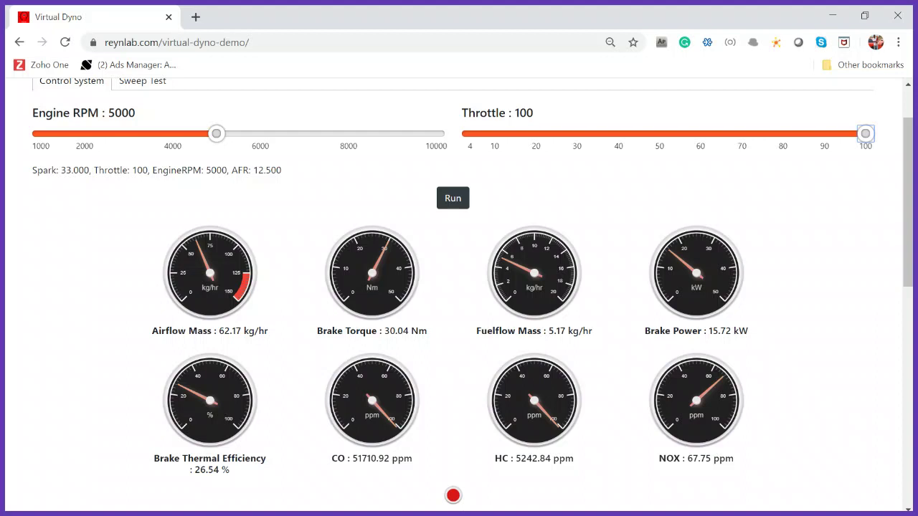
# Step: Highlight the AFR and Spark values in the operating-point readout to compare them
pyautogui.moveTo(230, 170); pyautogui.dragTo(289, 178)
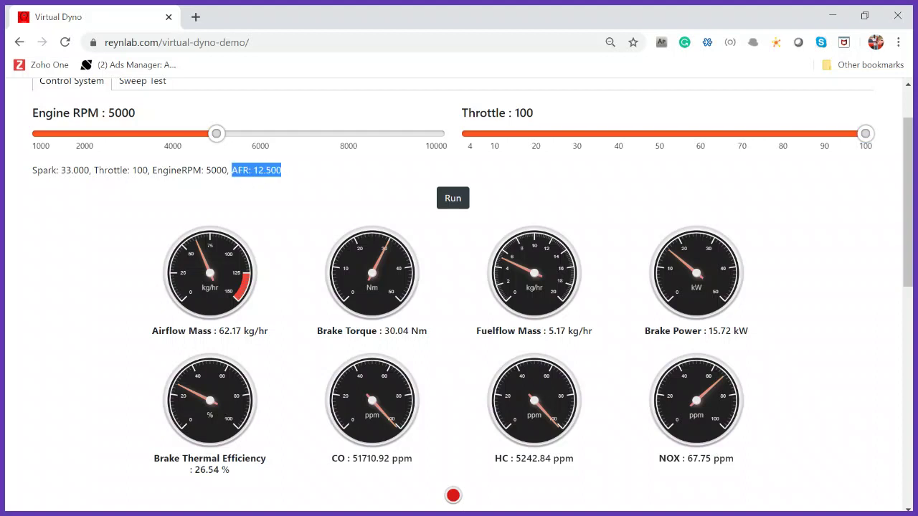
pyautogui.moveTo(30, 175); pyautogui.dragTo(89, 172)
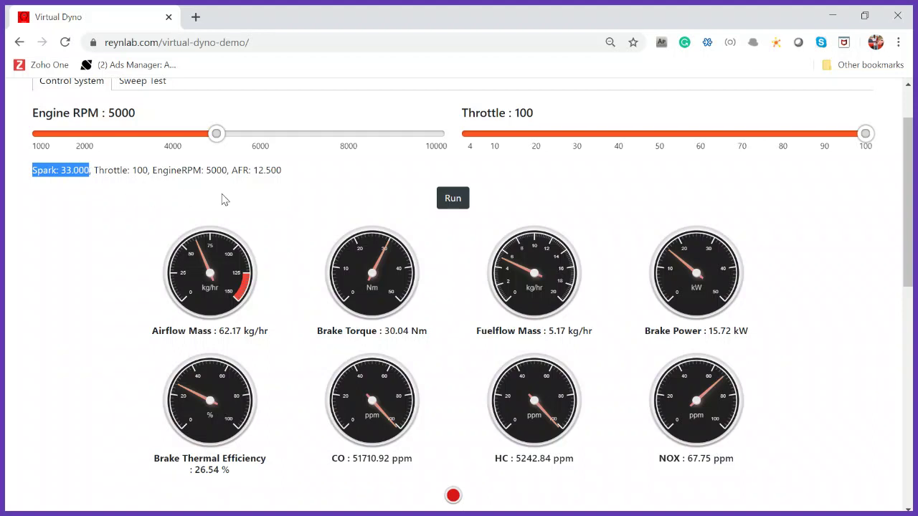
pyautogui.moveTo(231, 169); pyautogui.dragTo(282, 172)
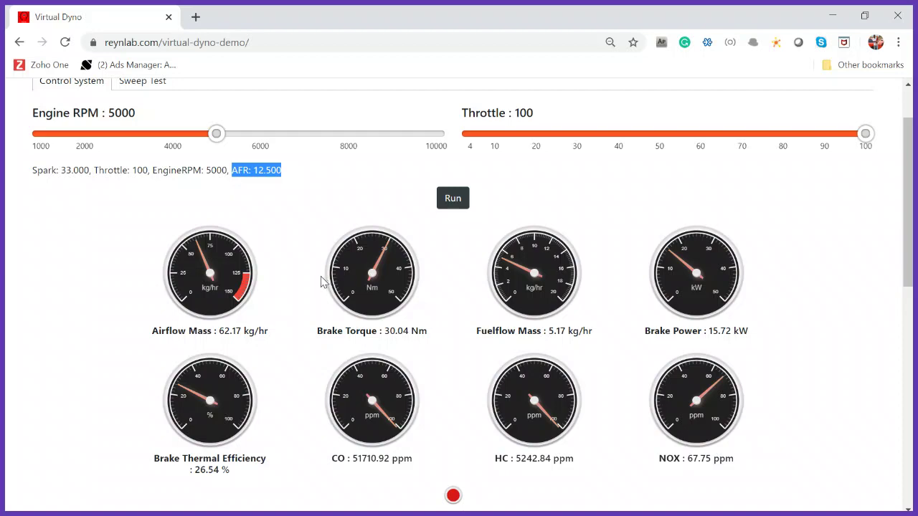
# Step: Set the AFR Table value for 100 throttle at 5000 RPM to 14.7 and check it against the operating-point readout
pyautogui.scroll(-6, 320, 281)
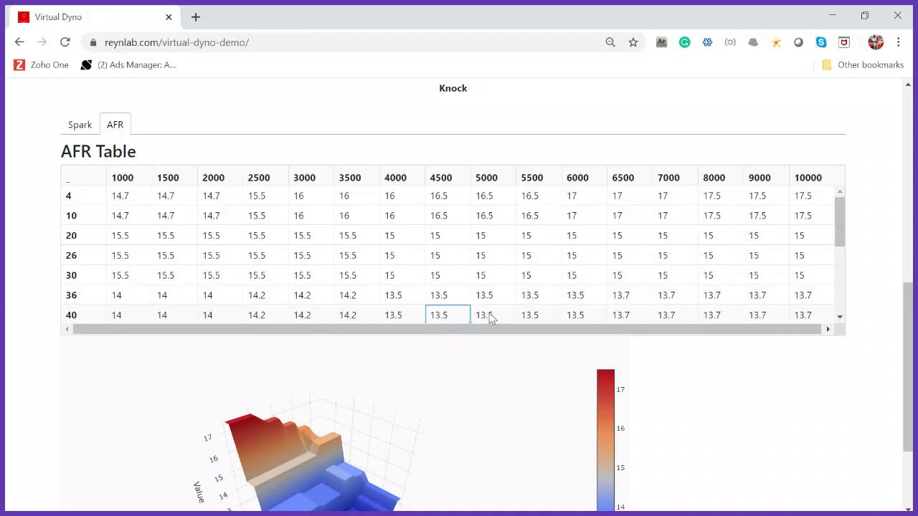
pyautogui.scroll(-3, 494, 275)
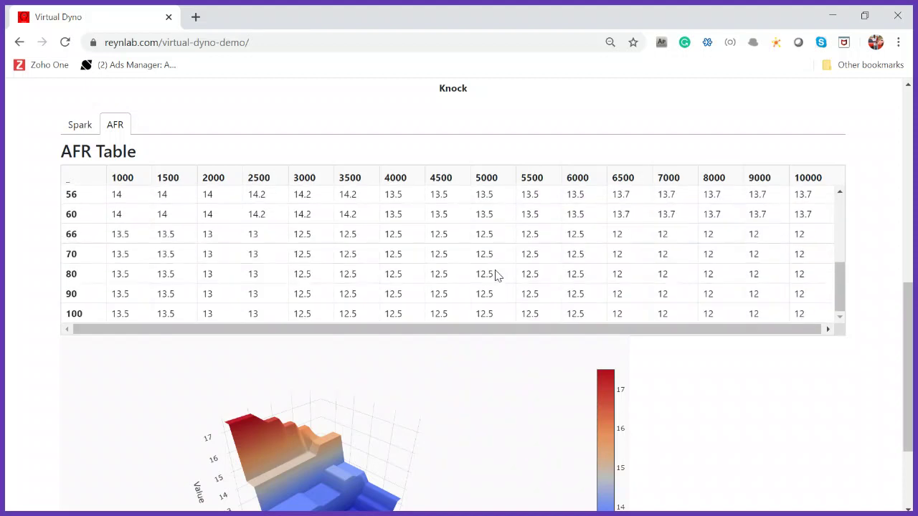
pyautogui.scroll(-2, 495, 278)
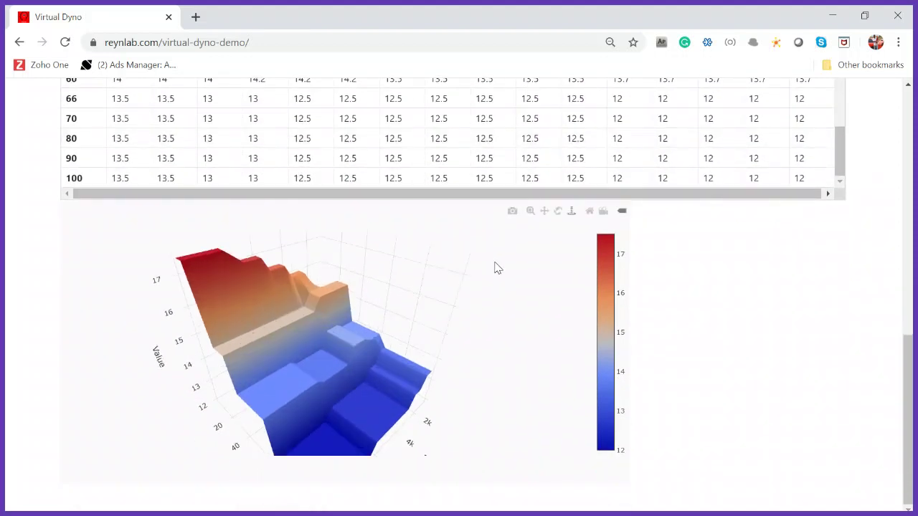
pyautogui.scroll(1, 867, 211)
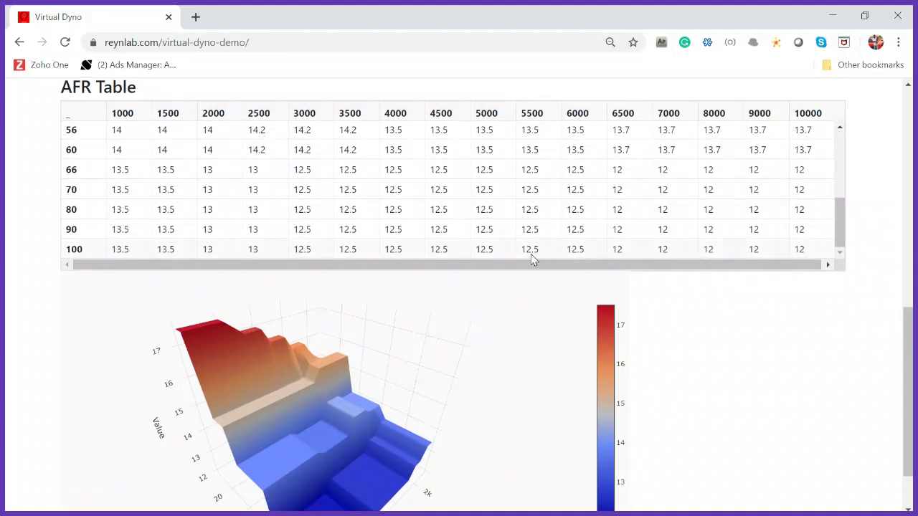
pyautogui.click(493, 251)
pyautogui.click(485, 252)
pyautogui.write('1')
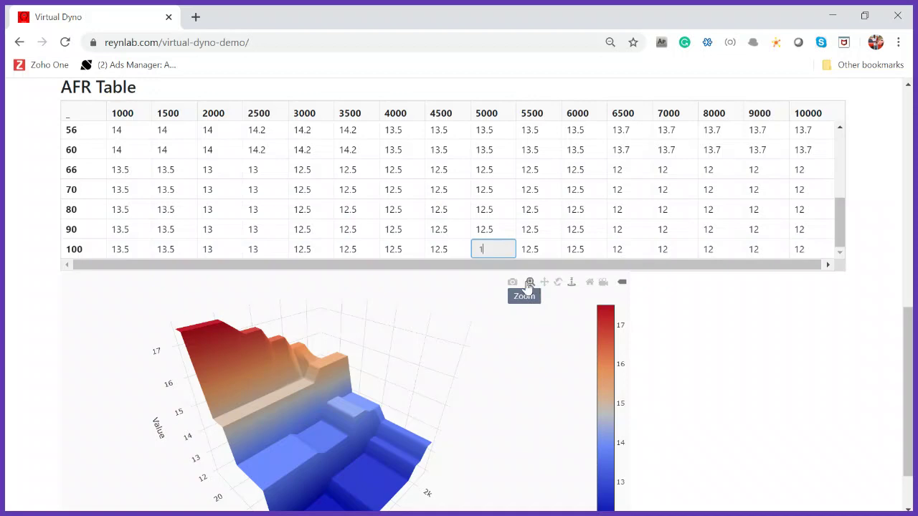
pyautogui.write('4.7')
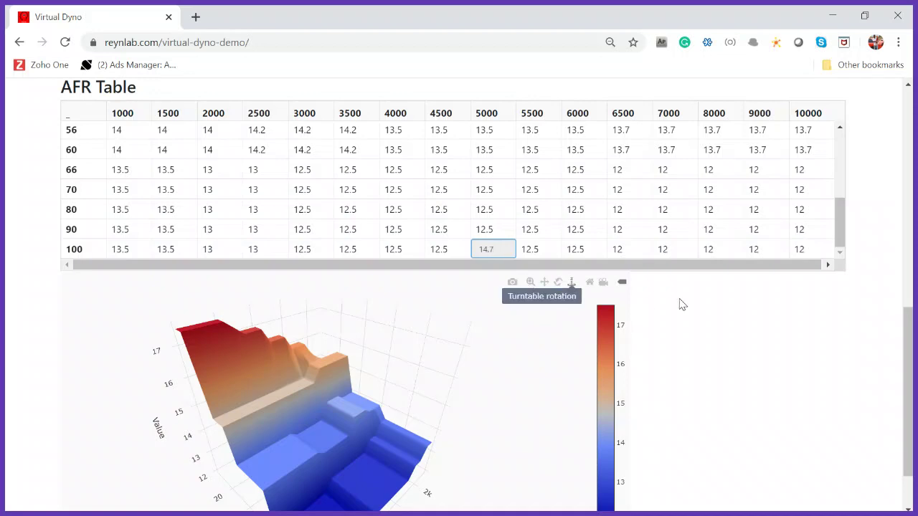
pyautogui.press('Return')
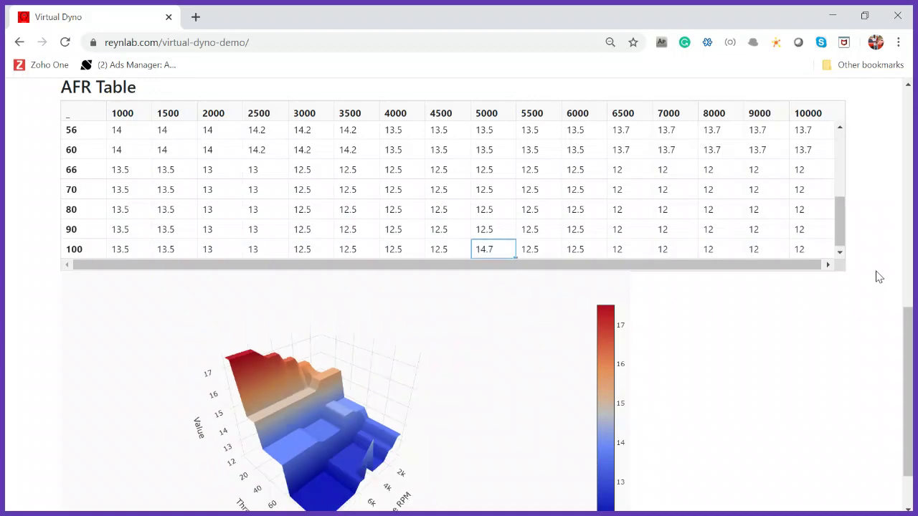
pyautogui.scroll(6, 880, 277)
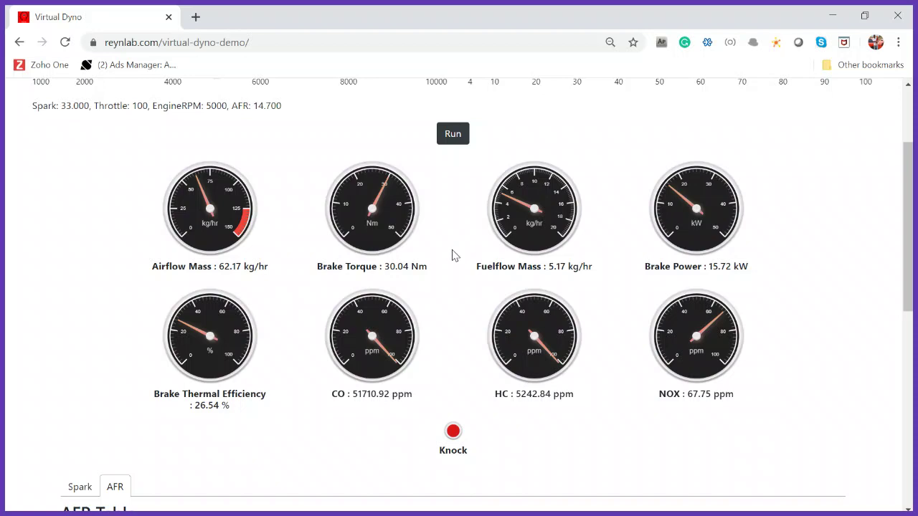
pyautogui.scroll(-6, 452, 254)
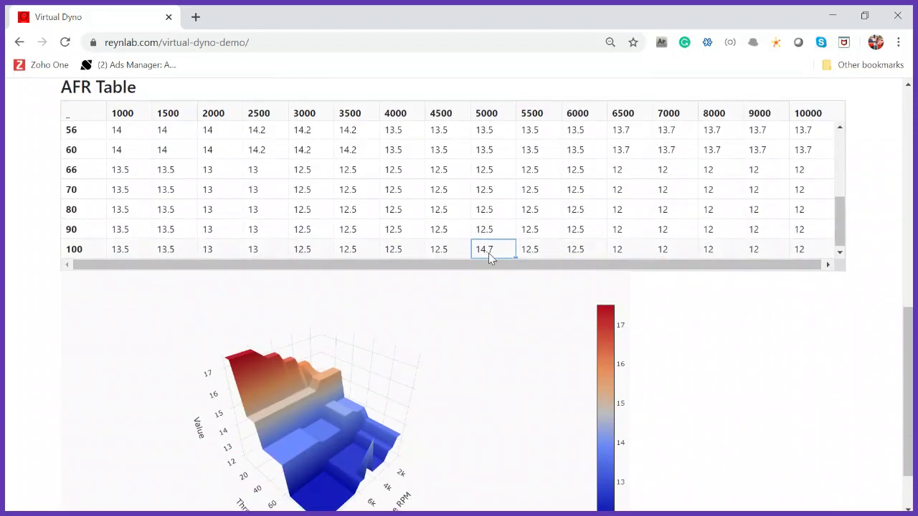
# Step: Set the AFR Table value for 100 throttle at 5000 RPM to 20 and check it against the operating-point readout
pyautogui.doubleClick(488, 253)
pyautogui.write('20')
pyautogui.scroll(3, 781, 319)
pyautogui.scroll(3, 512, 303)
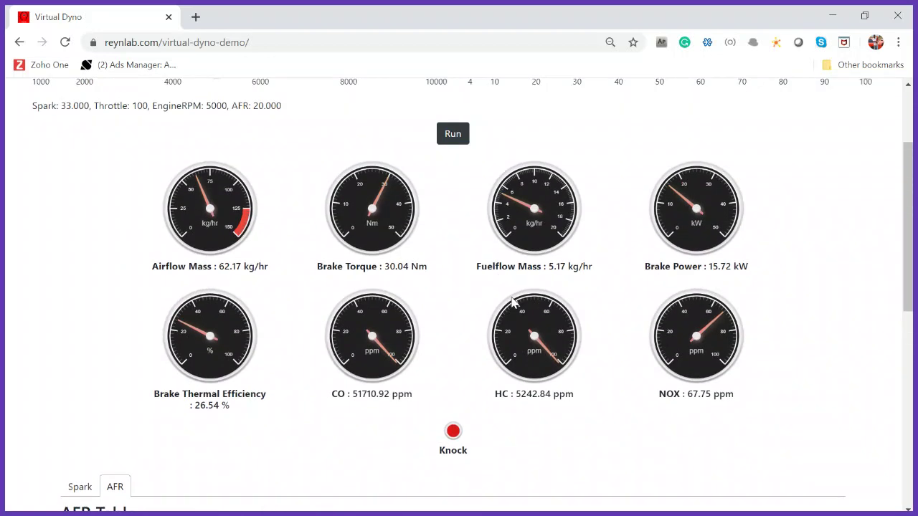
pyautogui.scroll(-5, 511, 304)
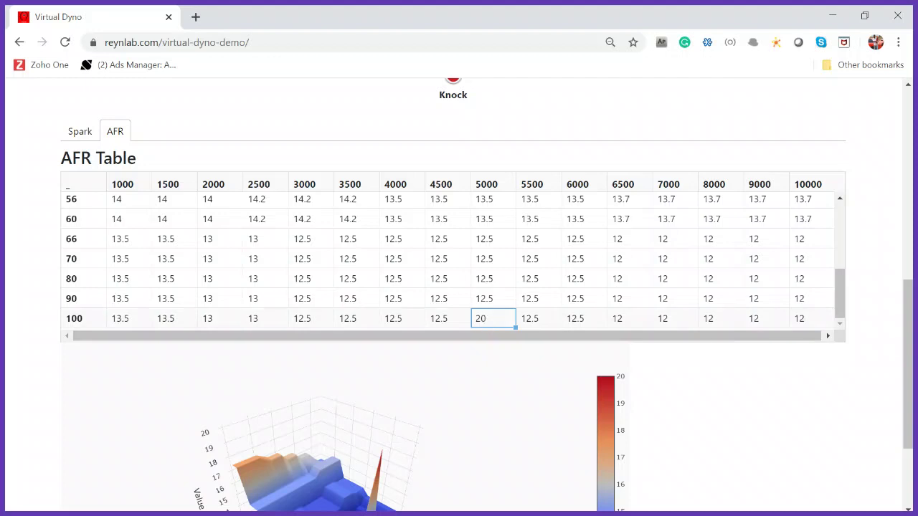
# Step: Try to set the AFR Table value for 100 throttle at 5000 RPM to 30
pyautogui.click(538, 320)
pyautogui.click(494, 315)
pyautogui.doubleClick(487, 320)
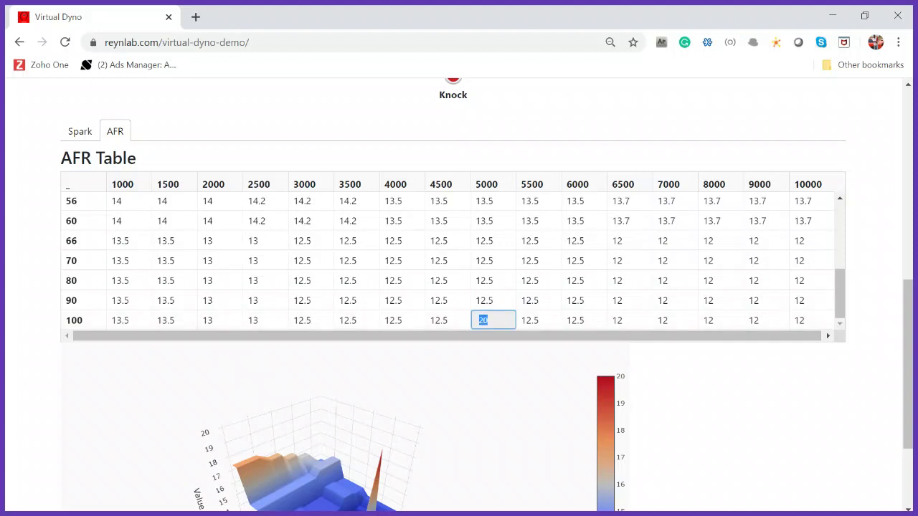
pyautogui.write('3')
pyautogui.write('0')
pyautogui.press('Return')
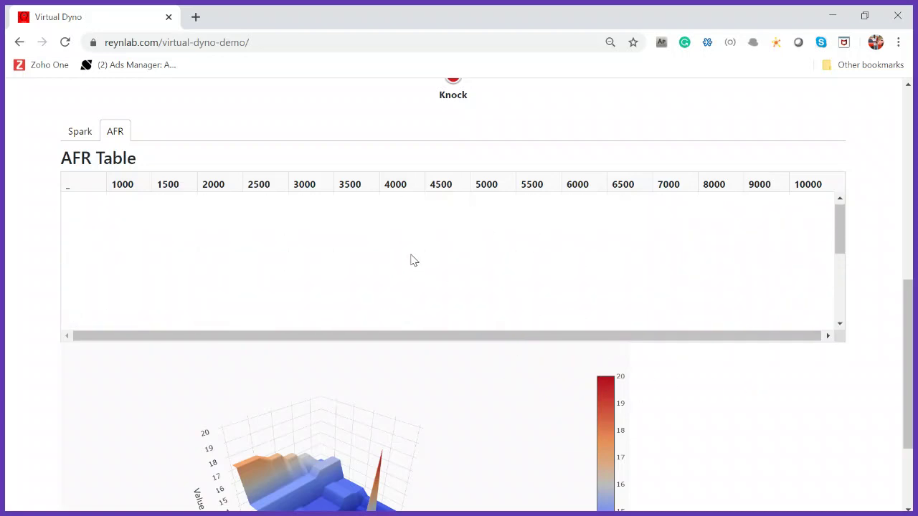
# Step: Run the dyno simulation at 5000 RPM and 100 throttle with the AFR of 20 and review the gauges
pyautogui.scroll(2, 348, 127)
pyautogui.scroll(5, 391, 145)
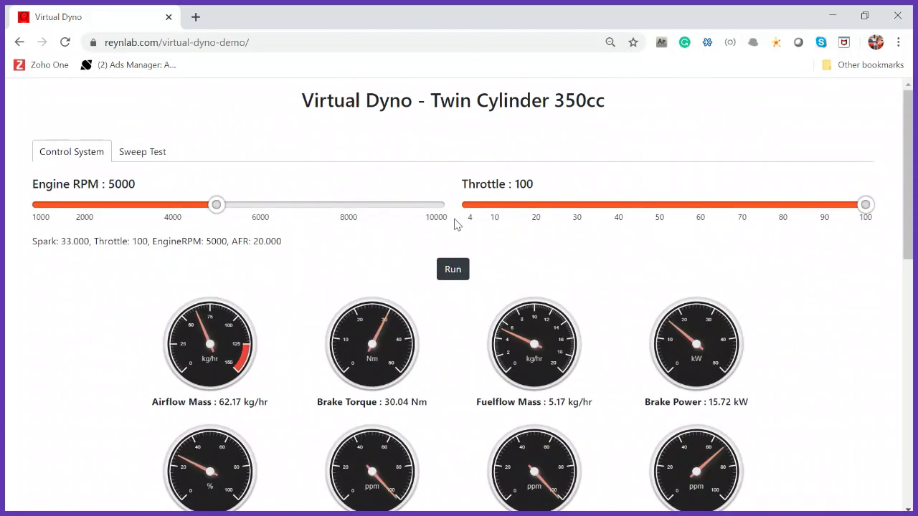
pyautogui.scroll(-1, 463, 238)
pyautogui.click(453, 205)
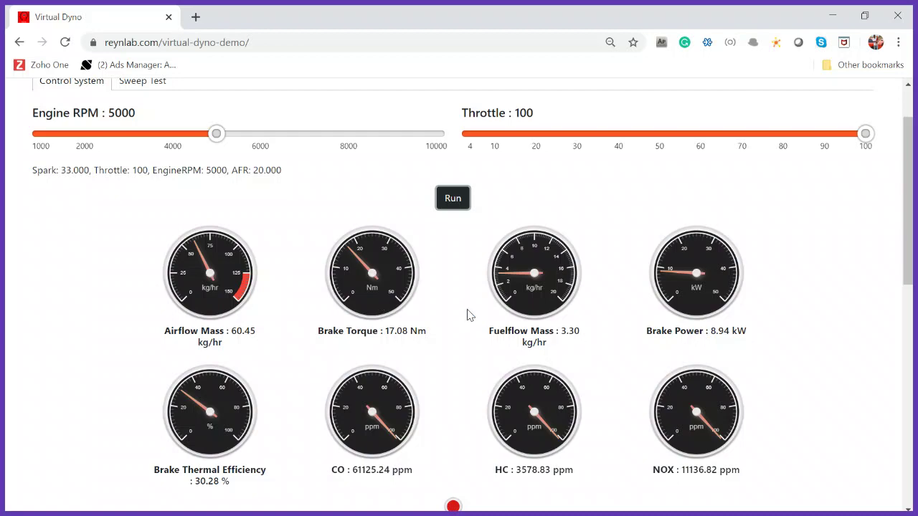
# Step: Set the AFR Table value for 100 throttle at 5000 RPM to 14.7
pyautogui.scroll(-6, 466, 309)
pyautogui.scroll(-3, 488, 323)
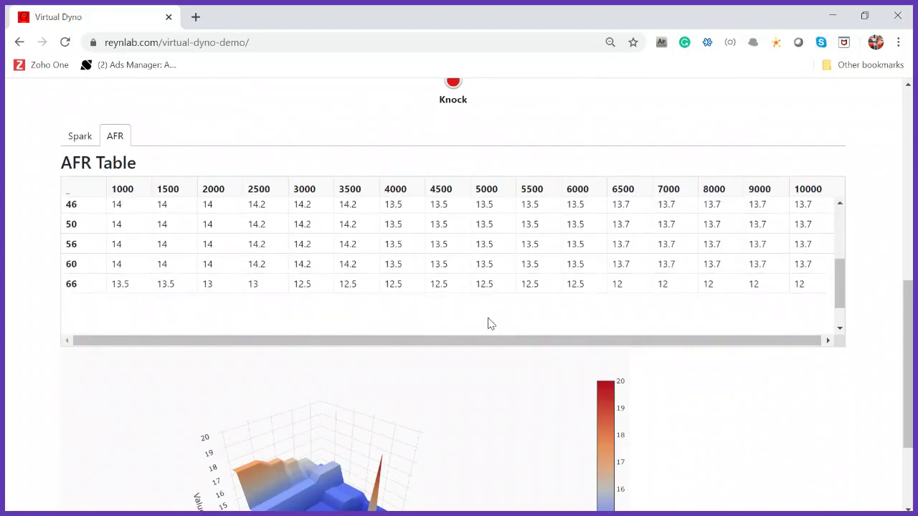
pyautogui.scroll(-2, 490, 320)
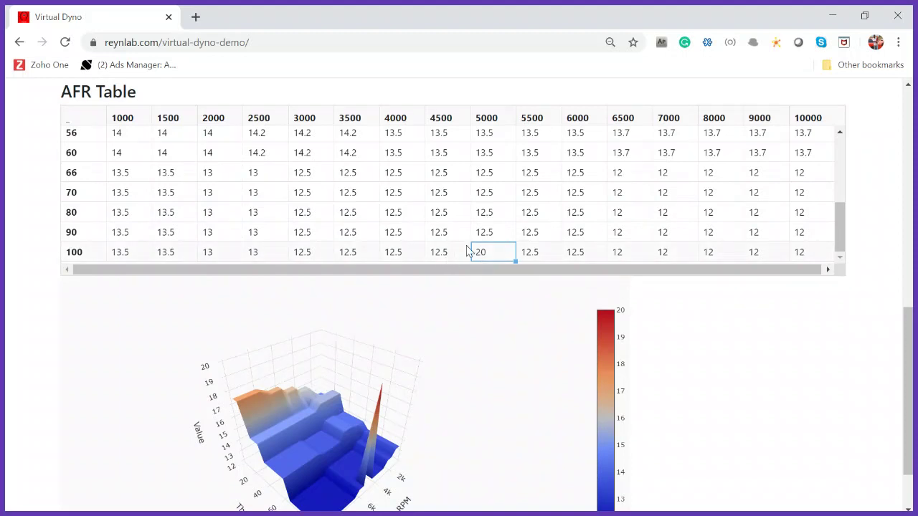
pyautogui.doubleClick(487, 255)
pyautogui.write('1')
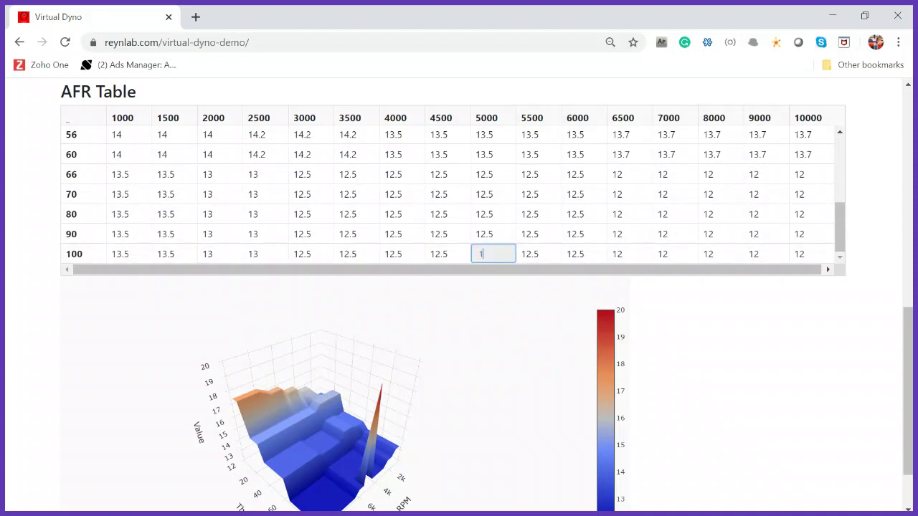
pyautogui.write('4.7')
pyautogui.press('Return')
# Step: Run the dyno simulation with the 14.7 AFR and review the performance gauges, emission gauges and knock indicator
pyautogui.scroll(1, 471, 304)
pyautogui.scroll(10, 469, 300)
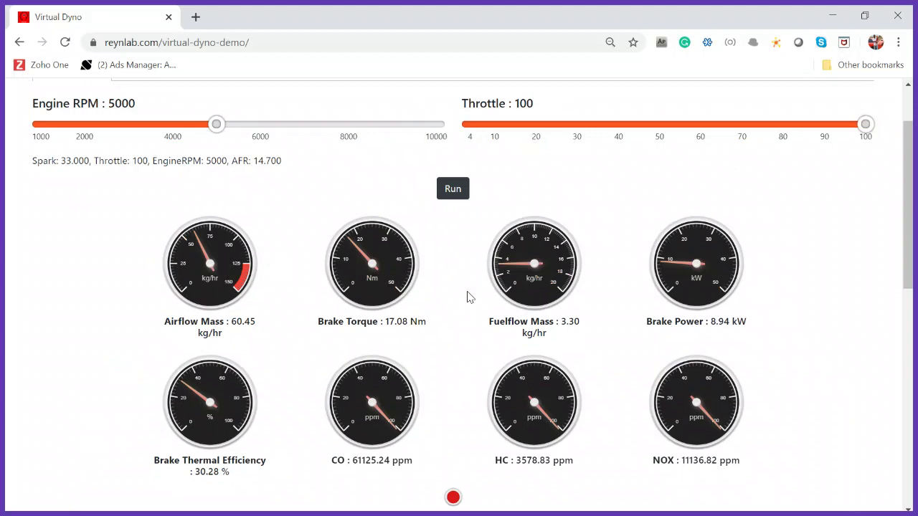
pyautogui.click(455, 271)
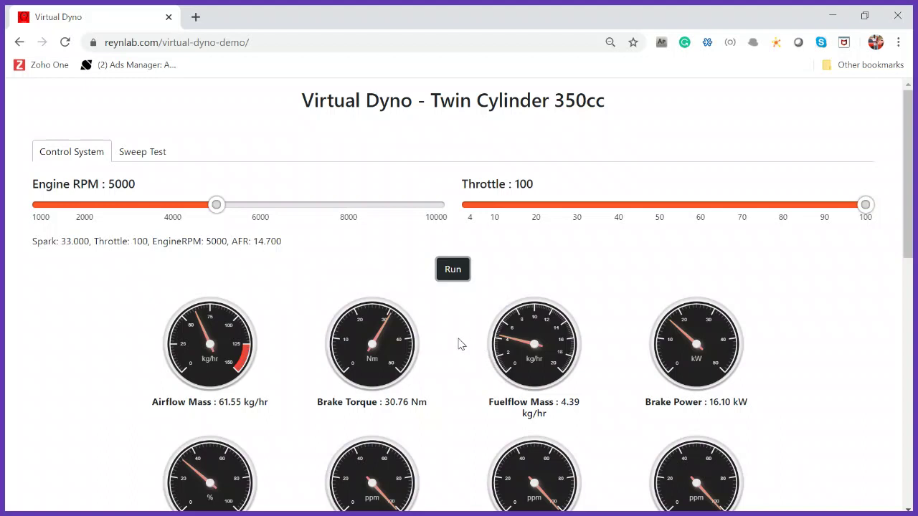
pyautogui.scroll(-1, 459, 344)
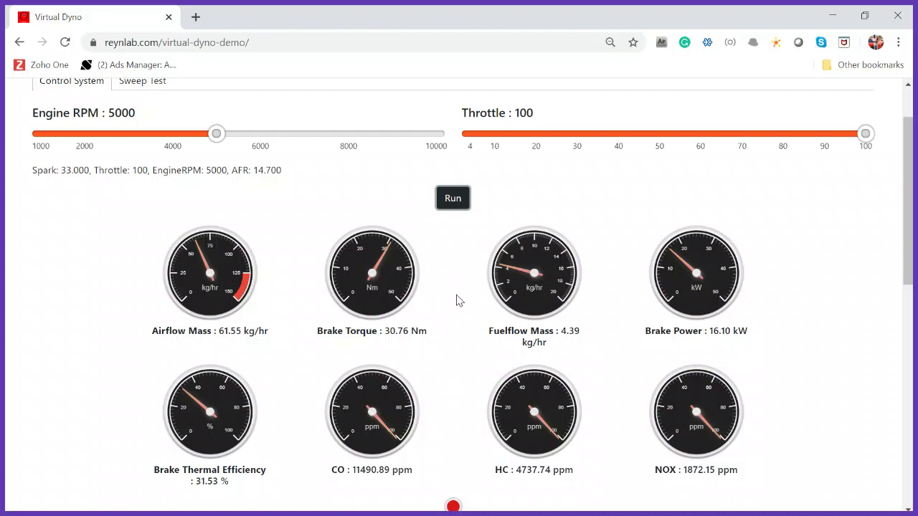
pyautogui.scroll(-1, 459, 300)
pyautogui.scroll(-1, 430, 320)
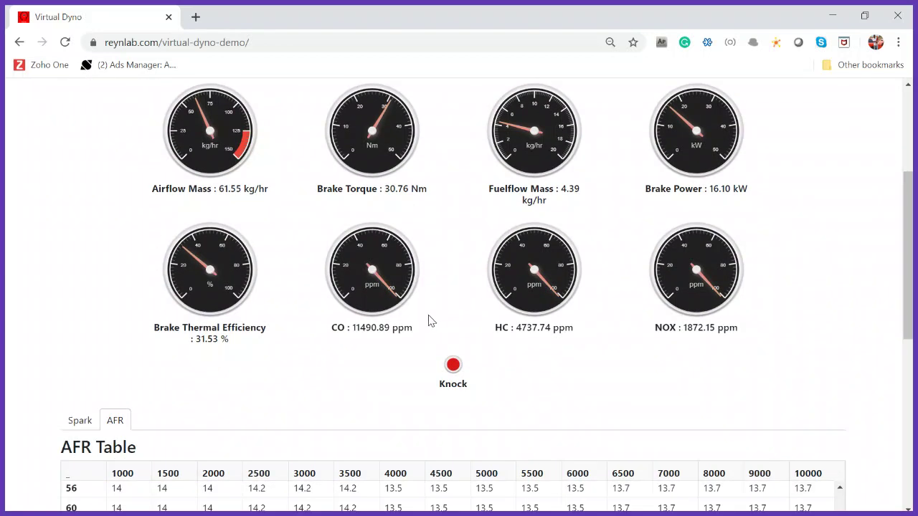
# Step: Set the AFR for 100 throttle at 5000 RPM to 12.5 and run the simulation to compare the gauges
pyautogui.scroll(-2, 422, 322)
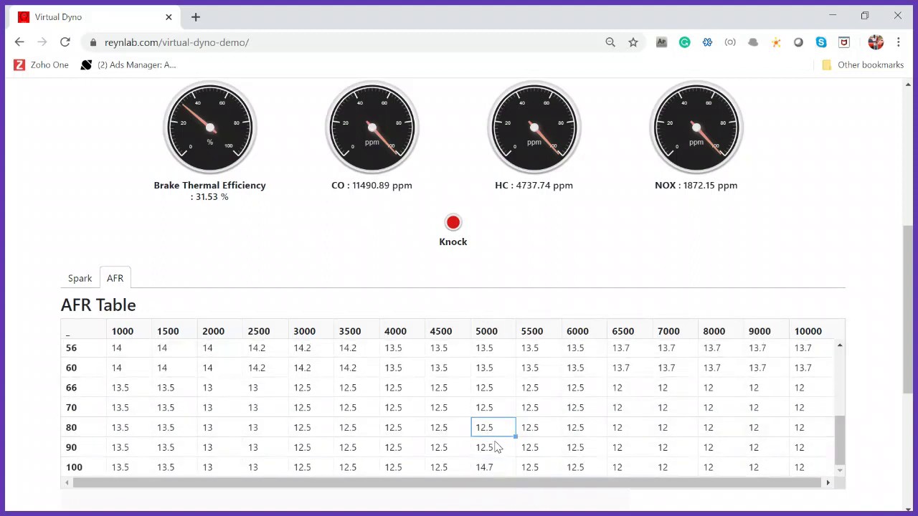
pyautogui.doubleClick(491, 467)
pyautogui.write('1')
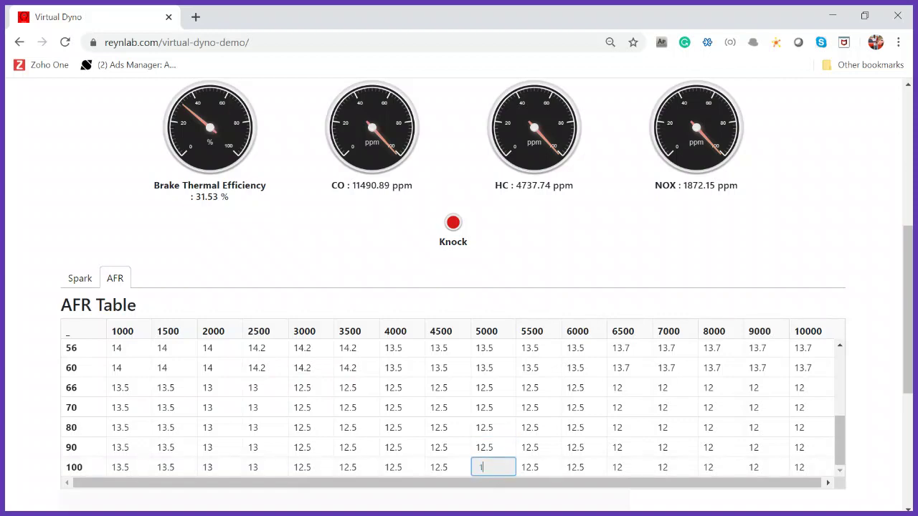
pyautogui.write('2.5')
pyautogui.scroll(2, 452, 242)
pyautogui.scroll(1, 430, 231)
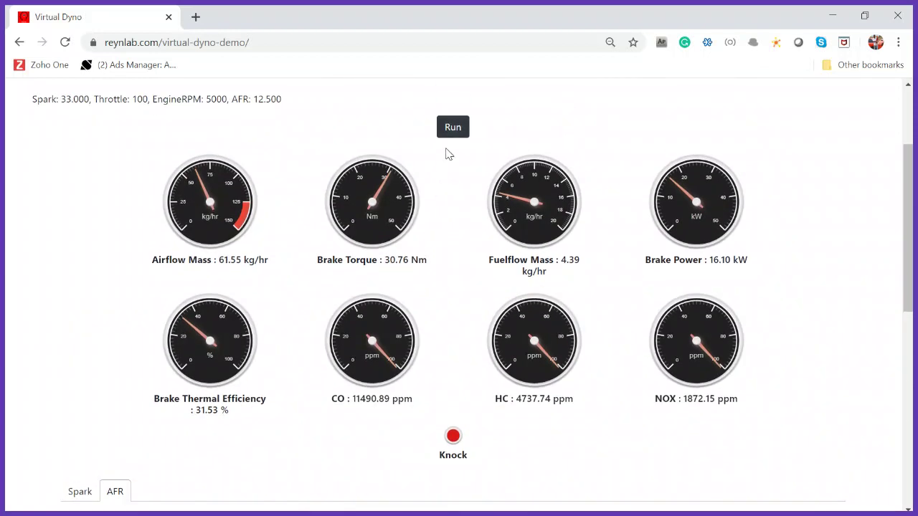
pyautogui.click(448, 133)
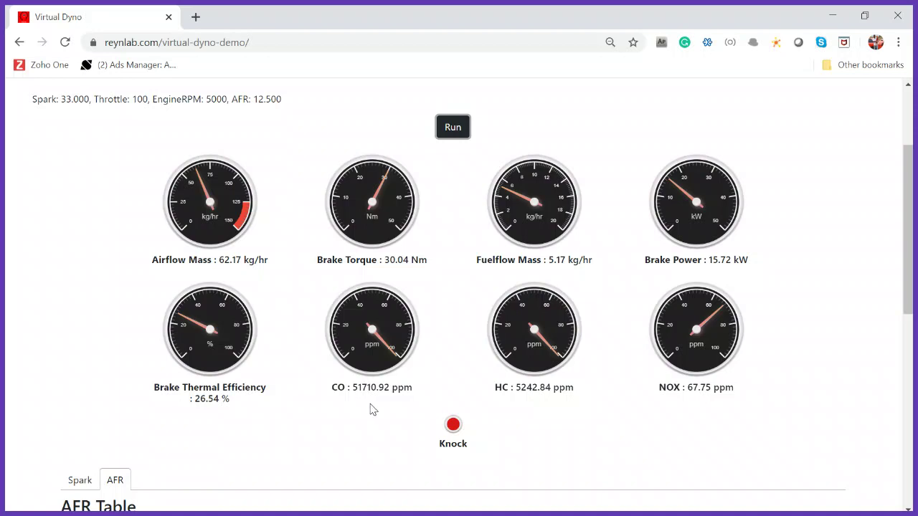
# Step: Return the AFR for 100 throttle at 5000 RPM to 14.7 and rerun the simulation
pyautogui.scroll(-3, 405, 412)
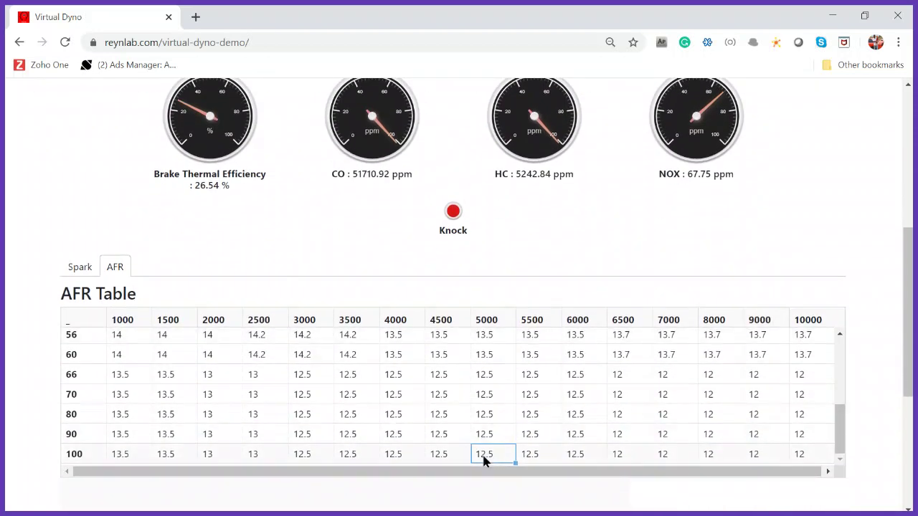
pyautogui.doubleClick(485, 459)
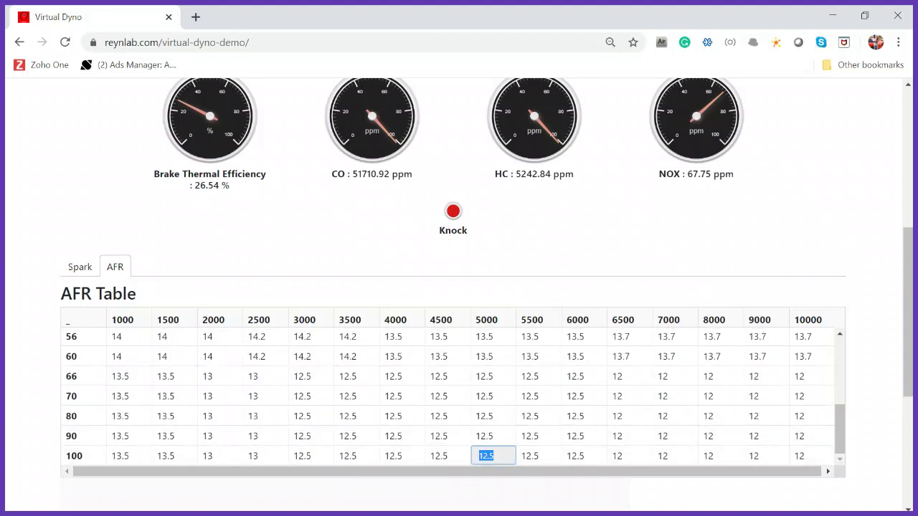
pyautogui.write('14.7')
pyautogui.press('Return')
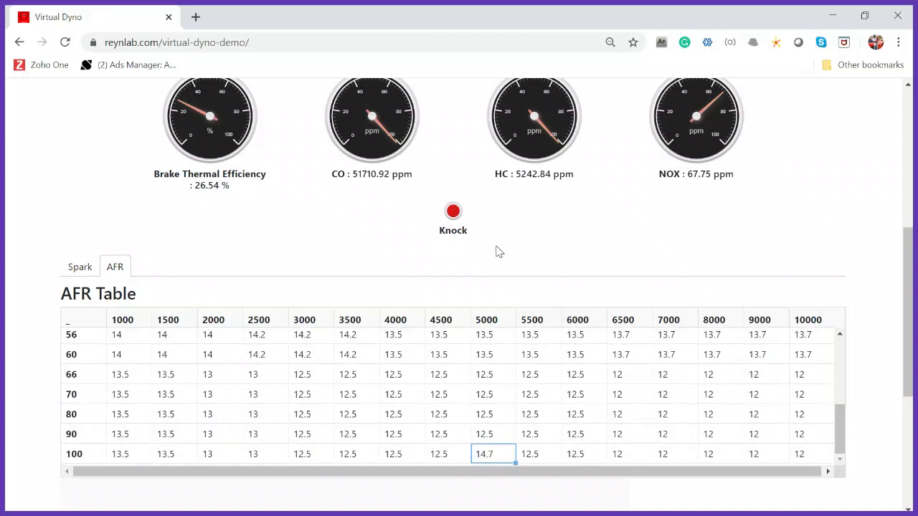
pyautogui.scroll(3, 499, 251)
pyautogui.click(457, 129)
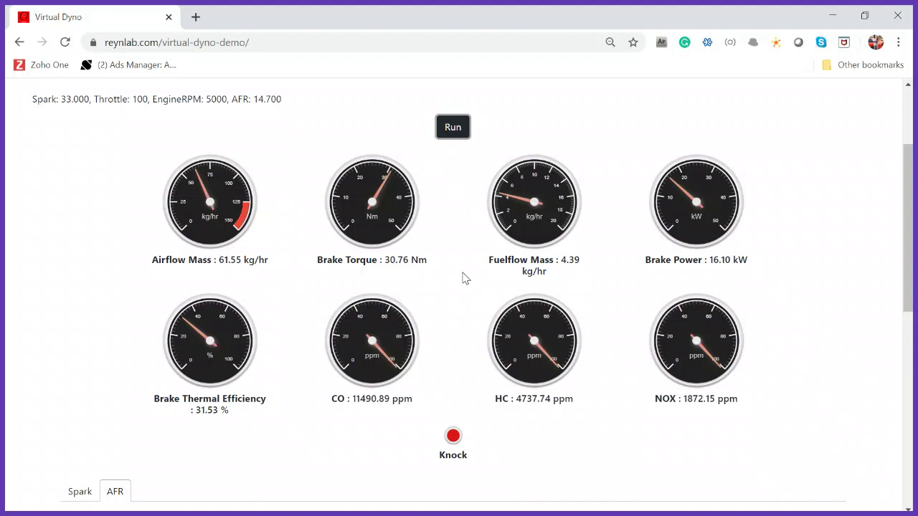
pyautogui.scroll(2, 463, 301)
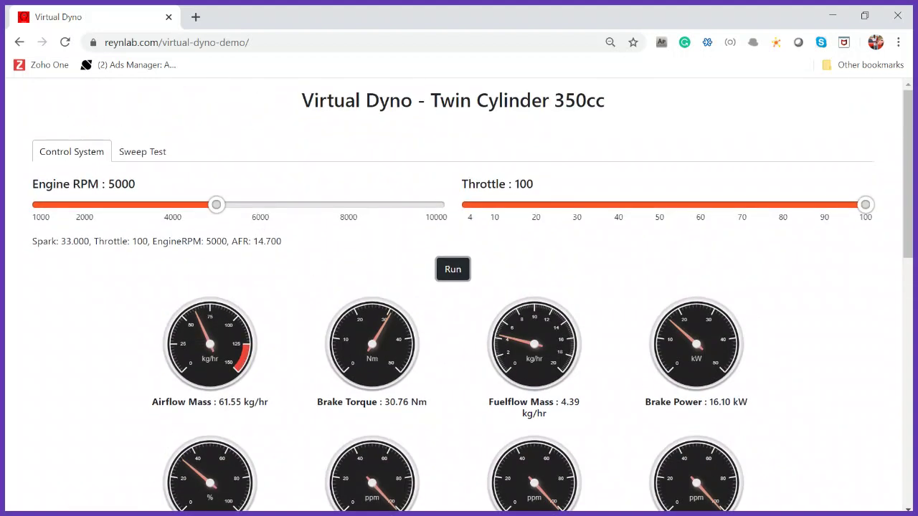
# Step: Run a sweep test named Test 1 from 1000 to 10000 RPM with the throttle at 100
pyautogui.click(146, 155)
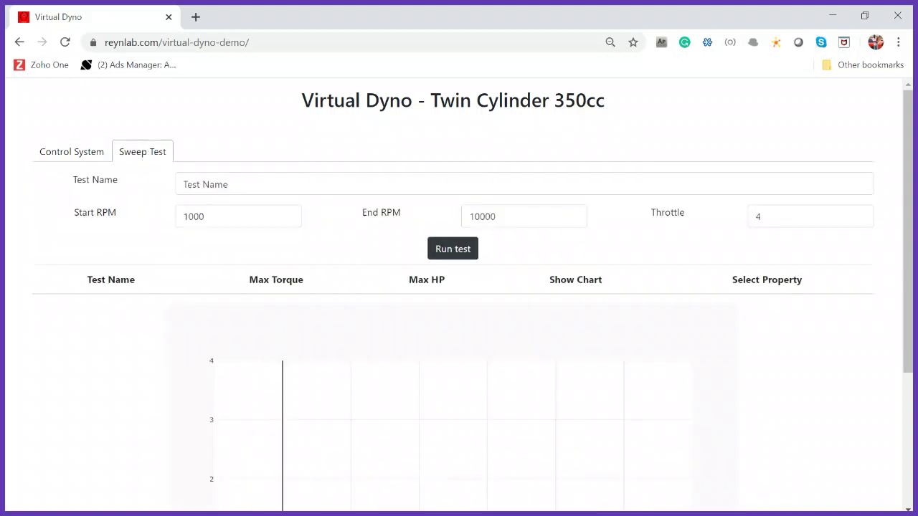
pyautogui.click(167, 188)
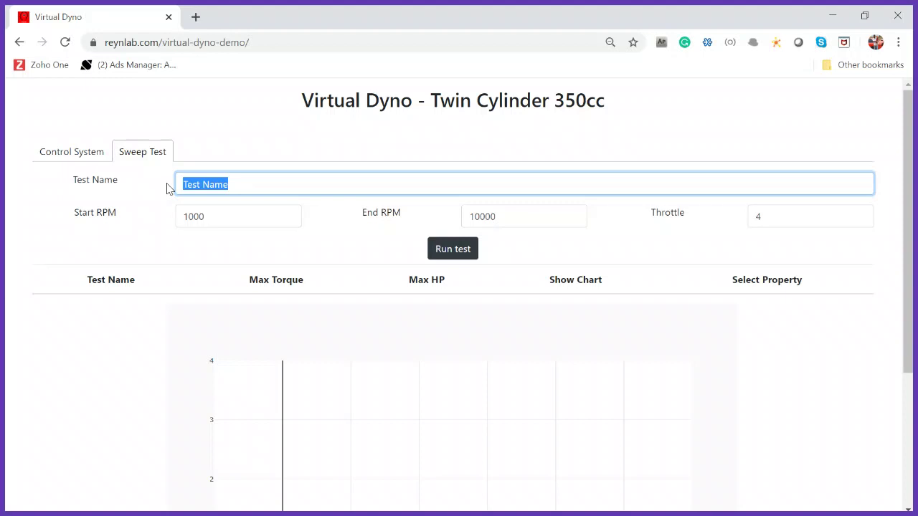
pyautogui.write('Test 1')
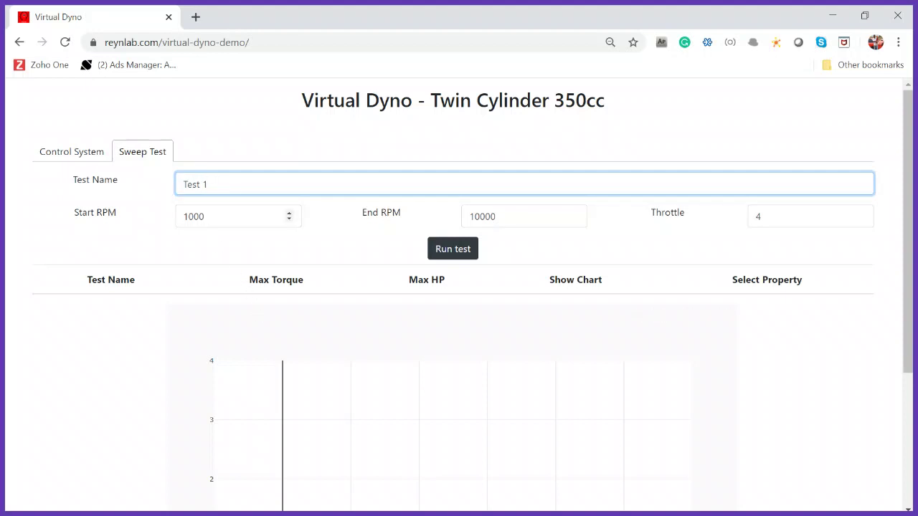
pyautogui.moveTo(762, 217); pyautogui.dragTo(742, 222)
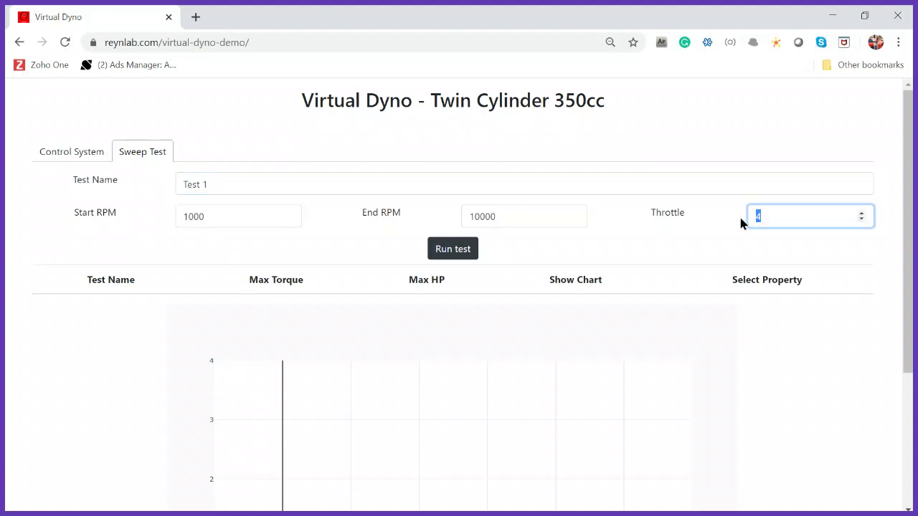
pyautogui.write('100')
pyautogui.click(453, 249)
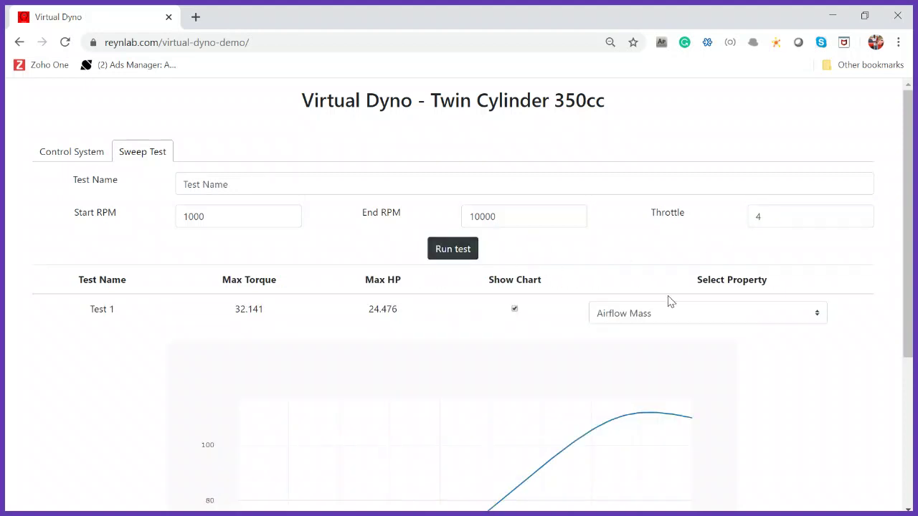
# Step: Change Test 1's charted property from Airflow Mass to Brake Power and examine the curve across the RPM range
pyautogui.scroll(-2, 676, 349)
pyautogui.scroll(-2, 545, 373)
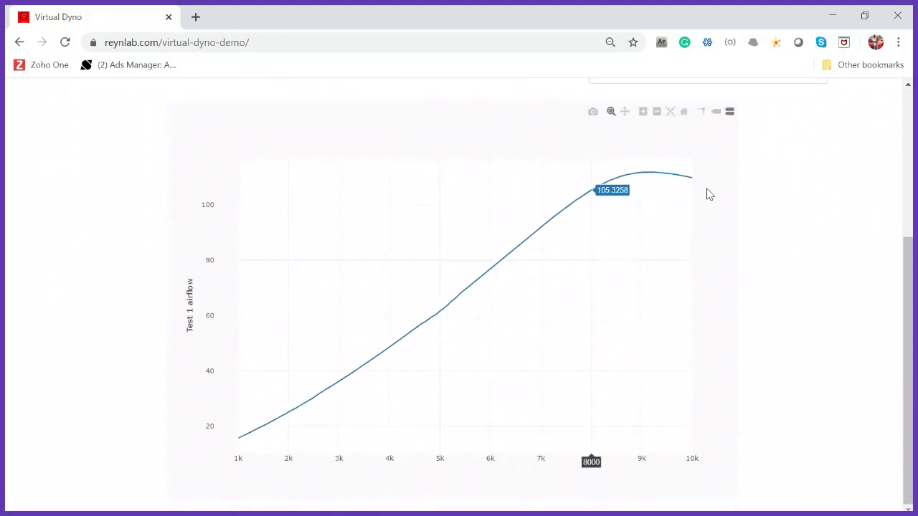
pyautogui.scroll(2, 804, 201)
pyautogui.click(752, 215)
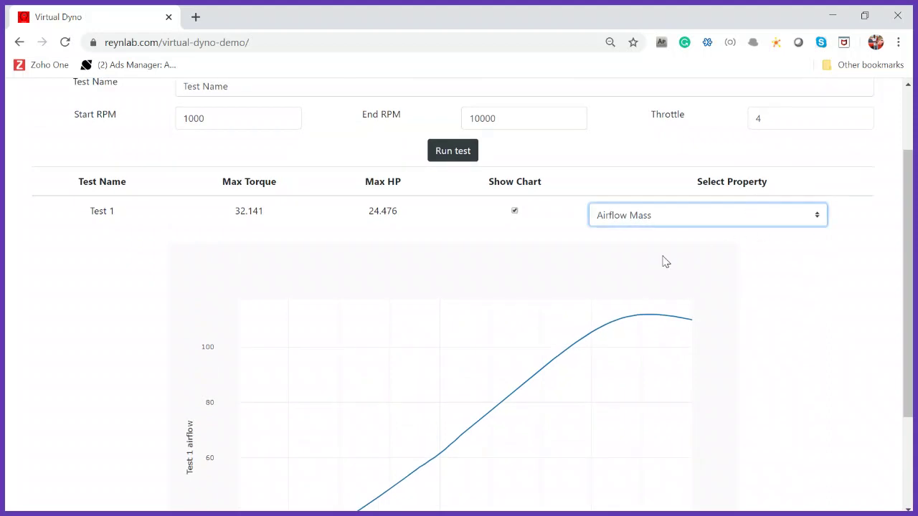
pyautogui.click(796, 330)
pyautogui.click(808, 342)
pyautogui.scroll(-2, 717, 336)
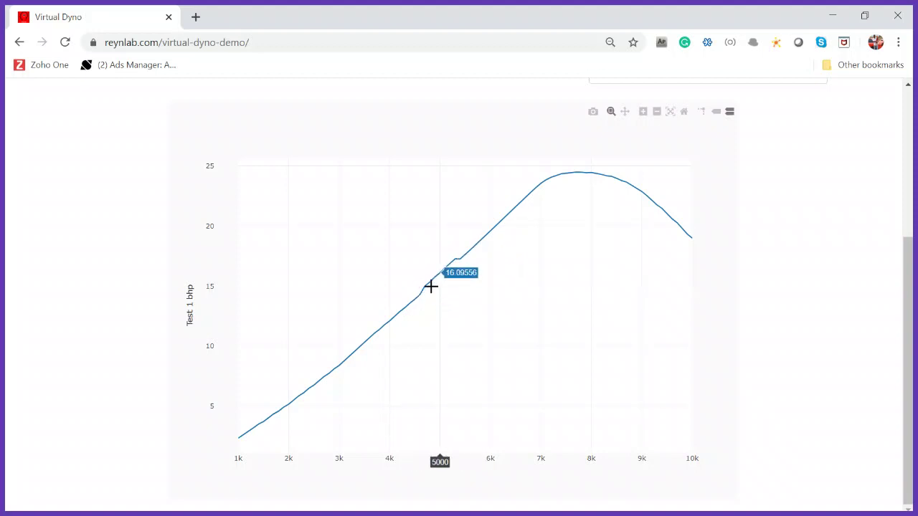
pyautogui.scroll(2, 420, 319)
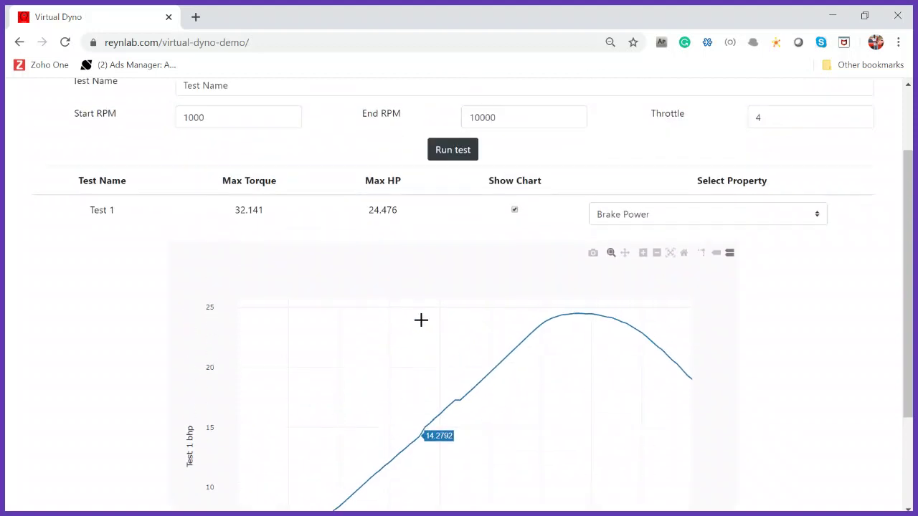
pyautogui.scroll(-2, 420, 319)
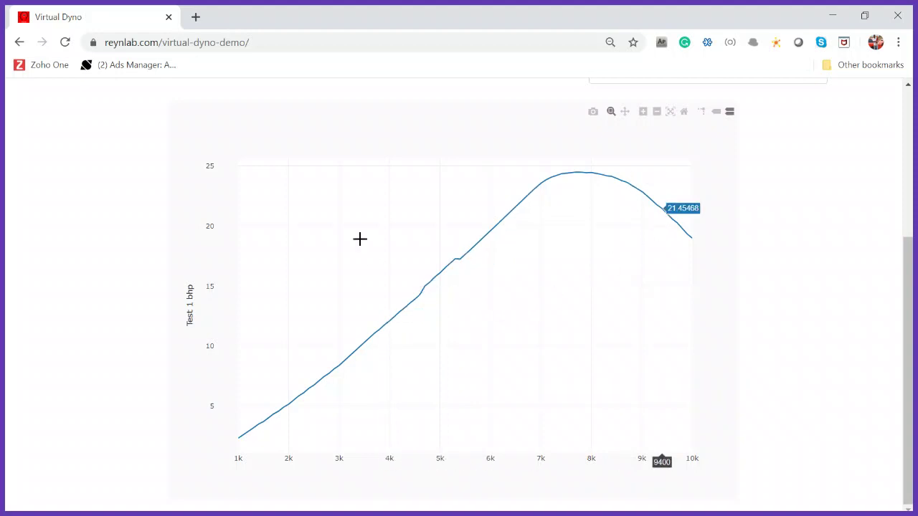
# Step: Run a second sweep test named Test 2 from 1000 to 10000 RPM with the throttle at 50
pyautogui.scroll(3, 357, 286)
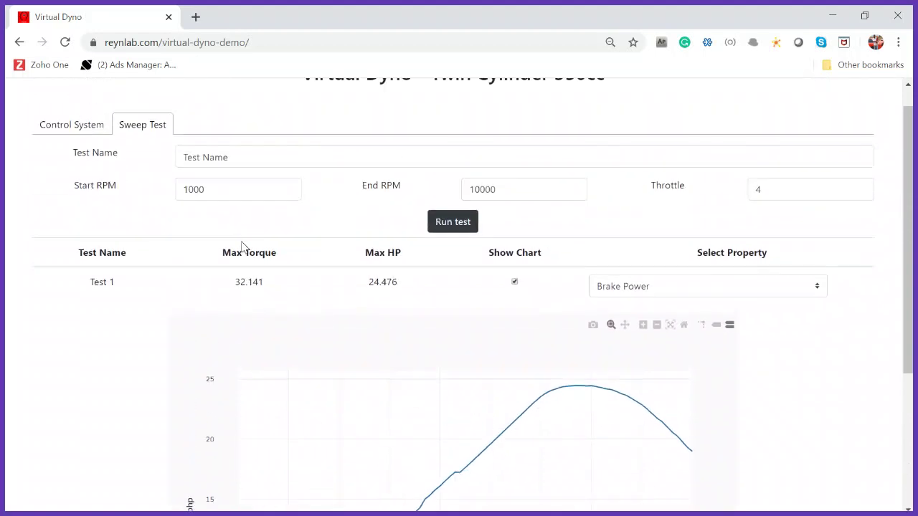
pyautogui.doubleClick(757, 189)
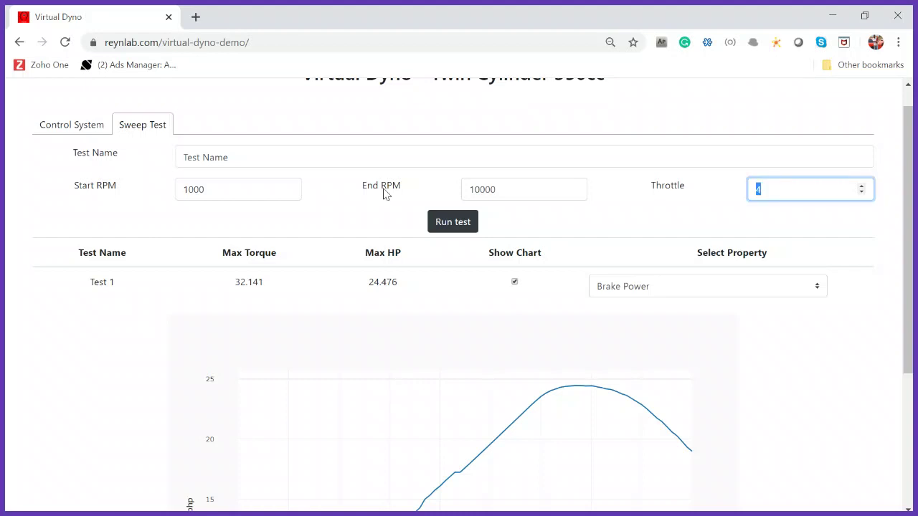
pyautogui.doubleClick(215, 157)
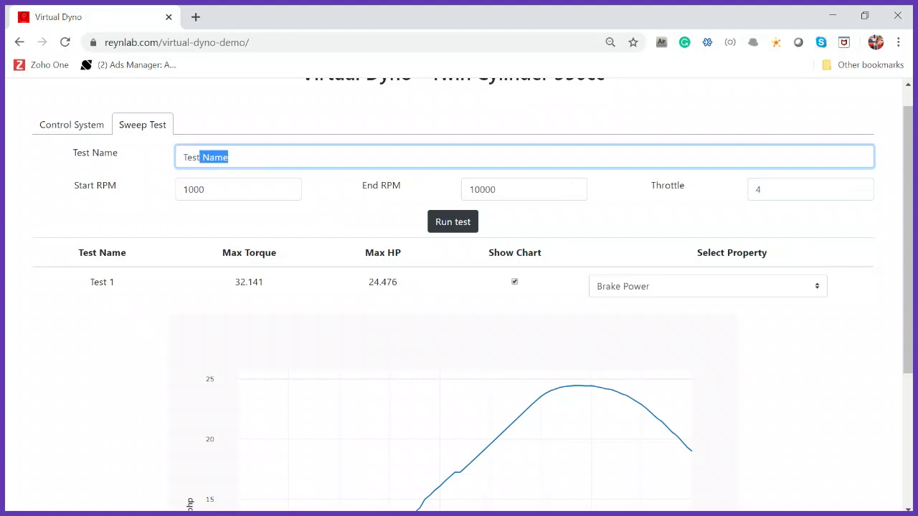
pyautogui.press('BackSpace')
pyautogui.write('2')
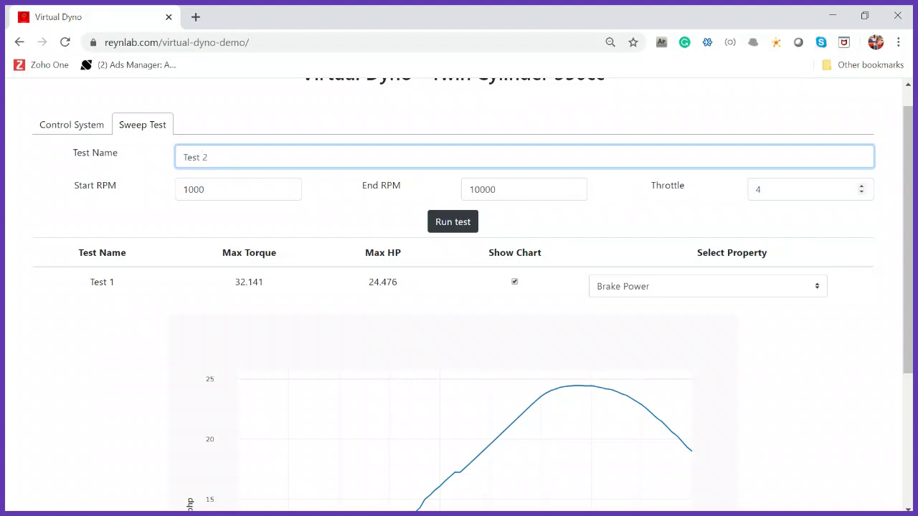
pyautogui.doubleClick(758, 190)
pyautogui.write('50')
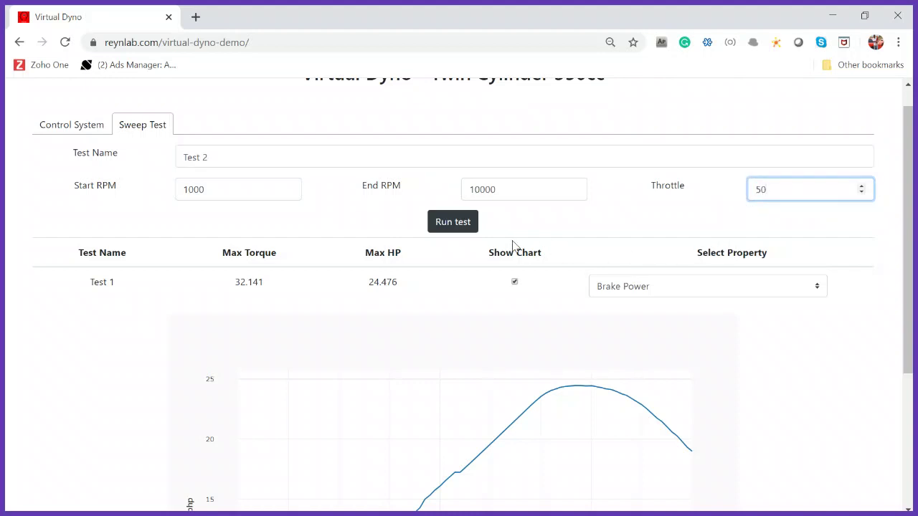
pyautogui.click(459, 223)
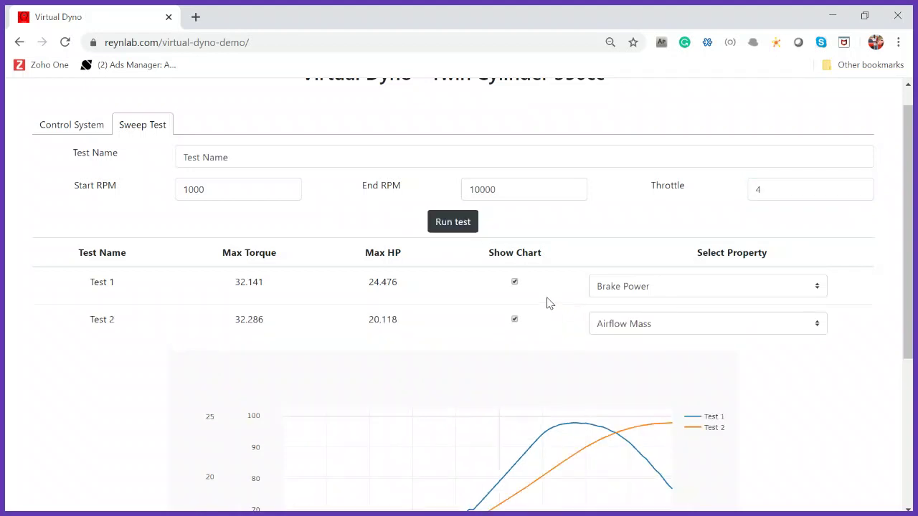
# Step: Change Test 2's charted property to Brake Power and compare its curve with Test 1's across the RPM range
pyautogui.click(617, 331)
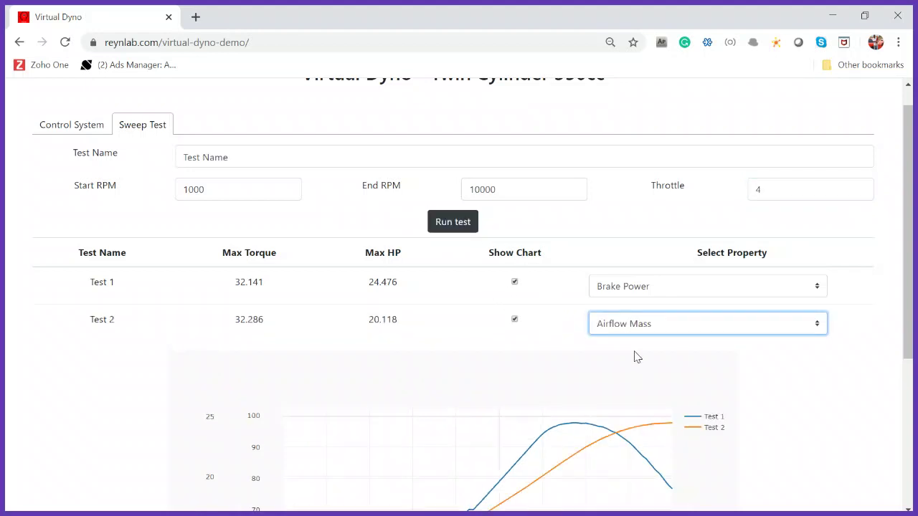
pyautogui.click(636, 358)
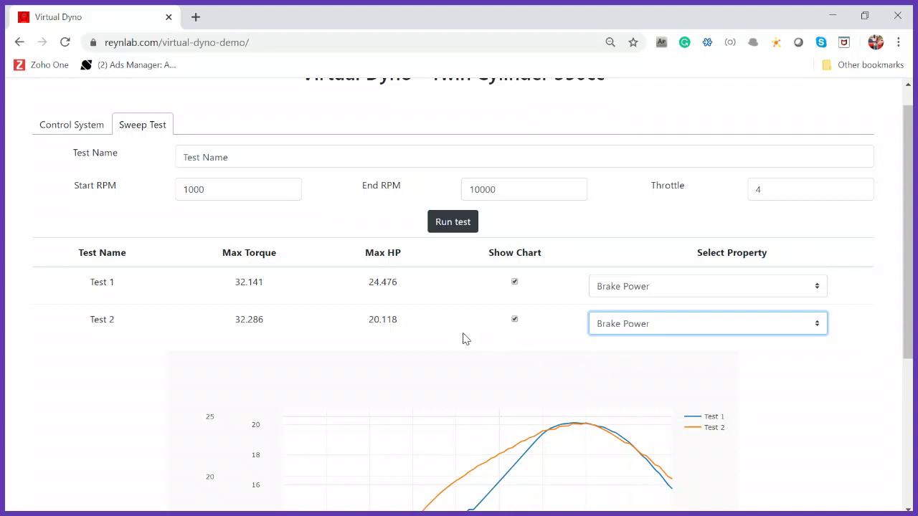
pyautogui.scroll(-1, 463, 338)
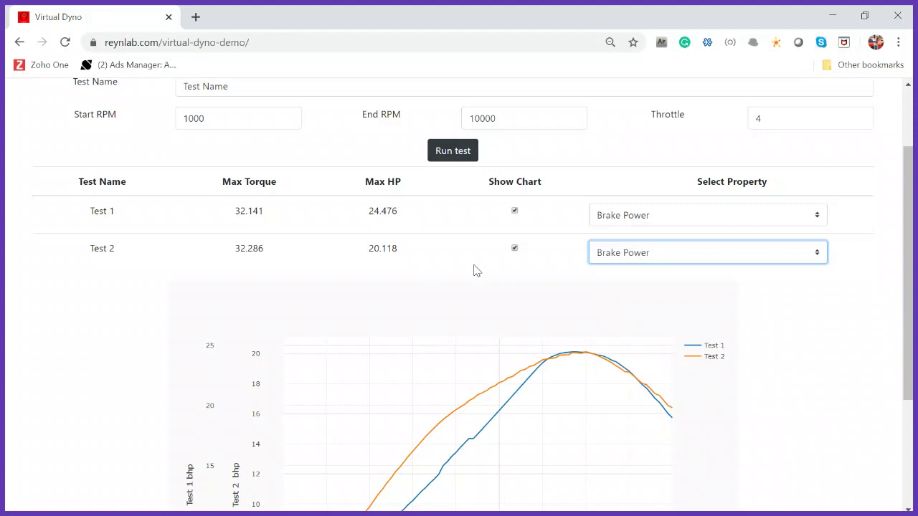
pyautogui.scroll(-3, 474, 271)
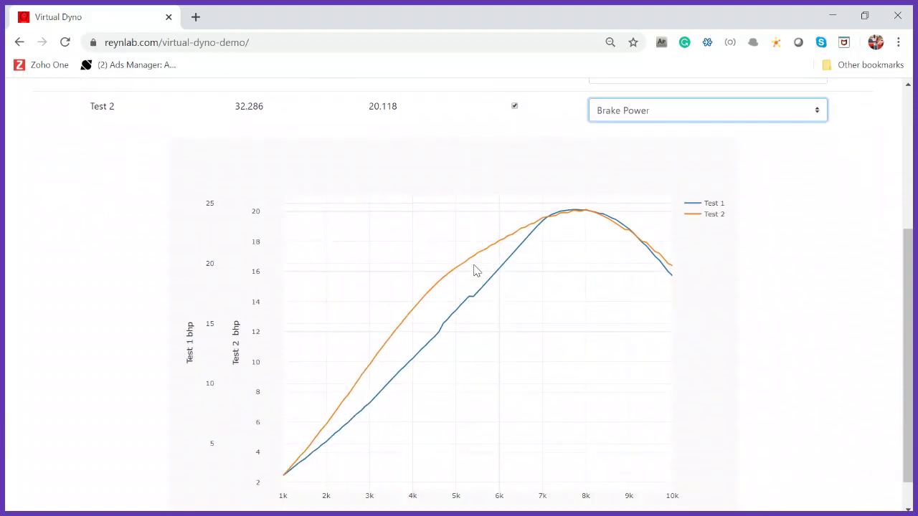